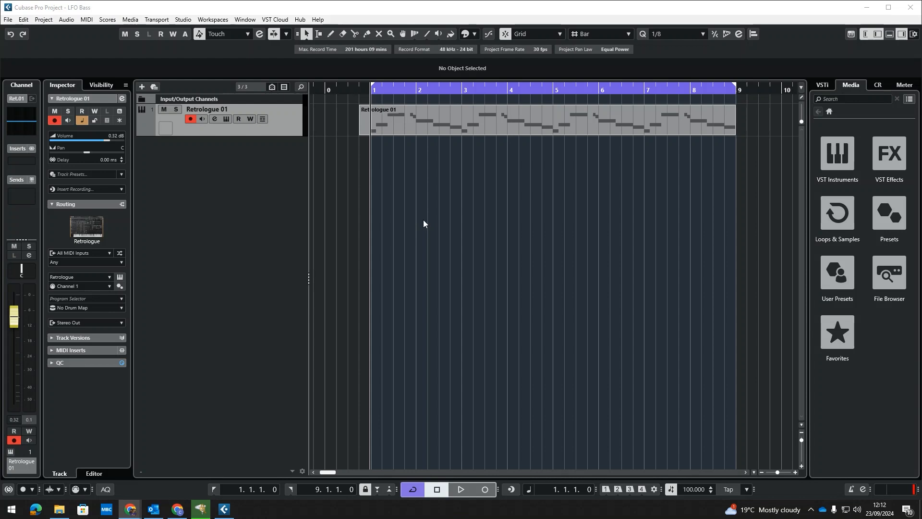
Play back the bass part and return the playhead to the start
{"action": "left_click", "coordinate": [589, 226]}
{"action": "key", "text": "space"}
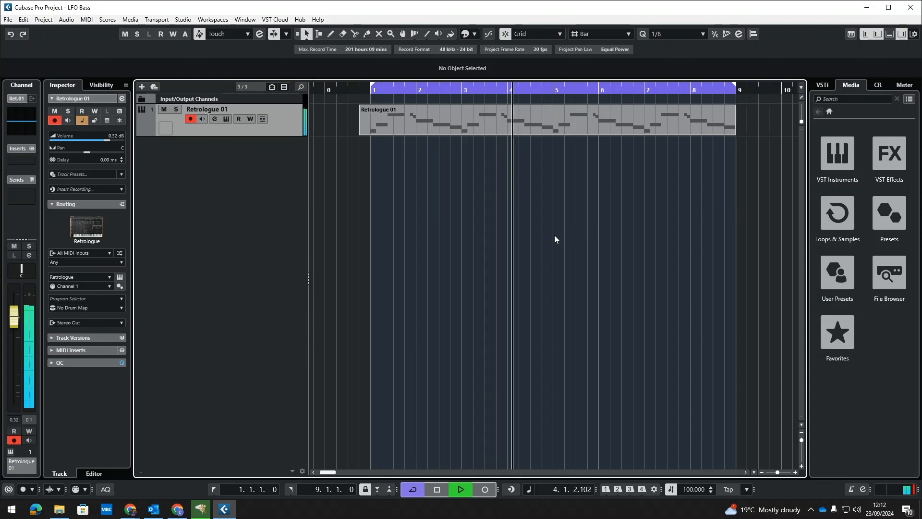
{"action": "key", "text": "space"}
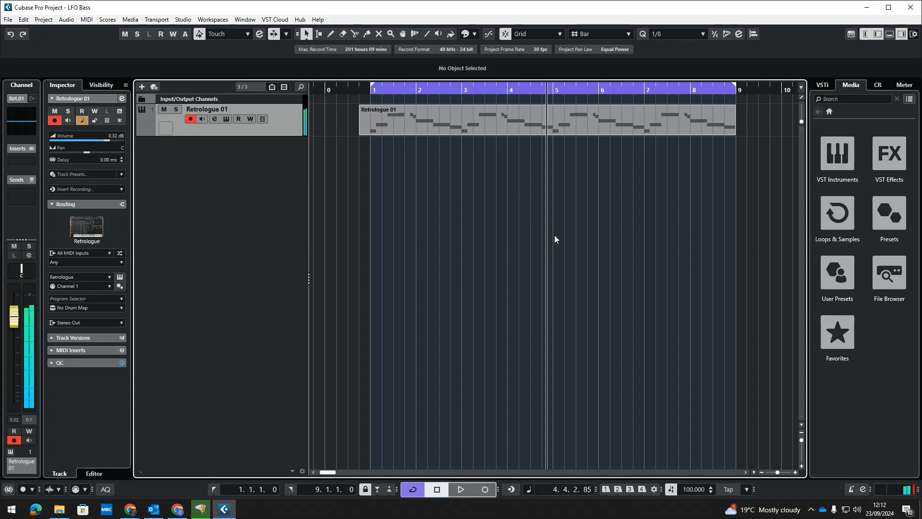
{"action": "left_click", "coordinate": [365, 92]}
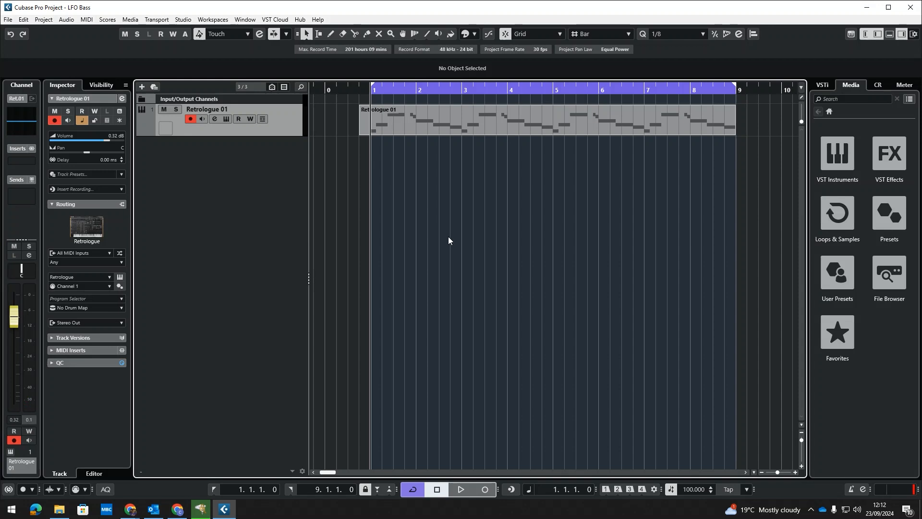
Open the Retrologue instrument editor for the Retrologue 01 track
{"action": "mouse_move", "coordinate": [381, 89]}
{"action": "left_mouse_down"}
{"action": "mouse_move", "coordinate": [389, 92]}
{"action": "mouse_move", "coordinate": [369, 93]}
{"action": "left_mouse_up"}
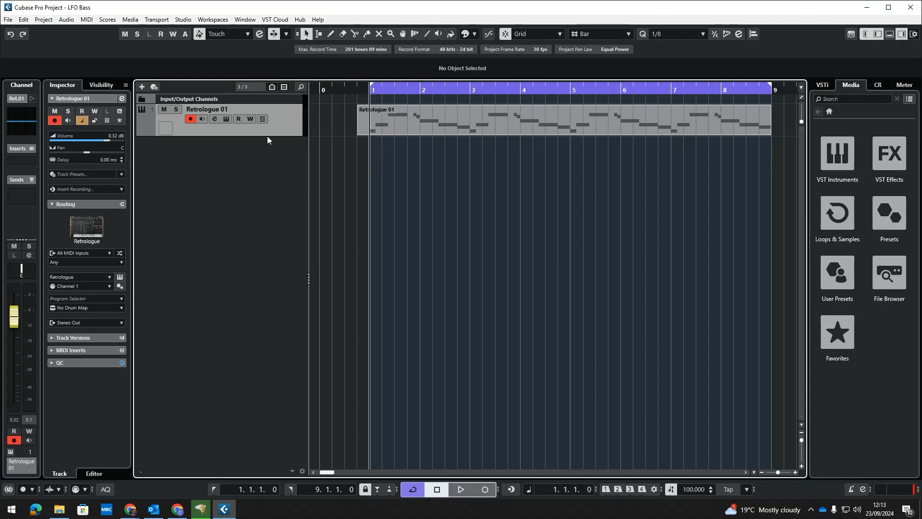
{"action": "left_click", "coordinate": [226, 119]}
{"action": "left_click_drag", "start_coordinate": [490, 118], "coordinate": [525, 150]}
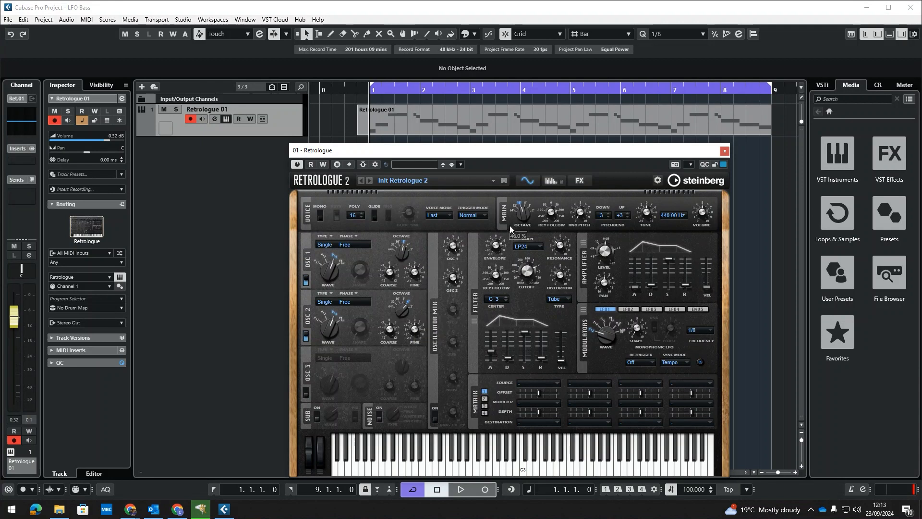
Look over the FX page and the synth page's filter controls
{"action": "left_click", "coordinate": [582, 180]}
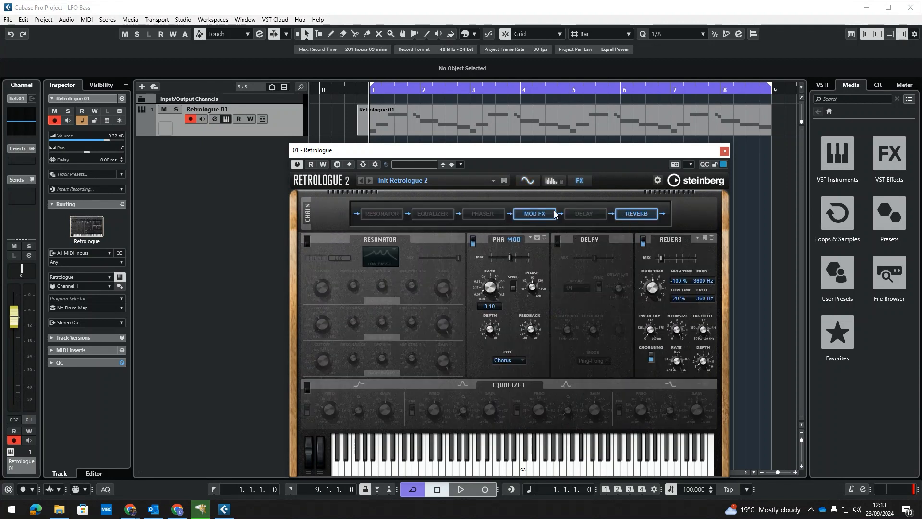
{"action": "left_click", "coordinate": [527, 181]}
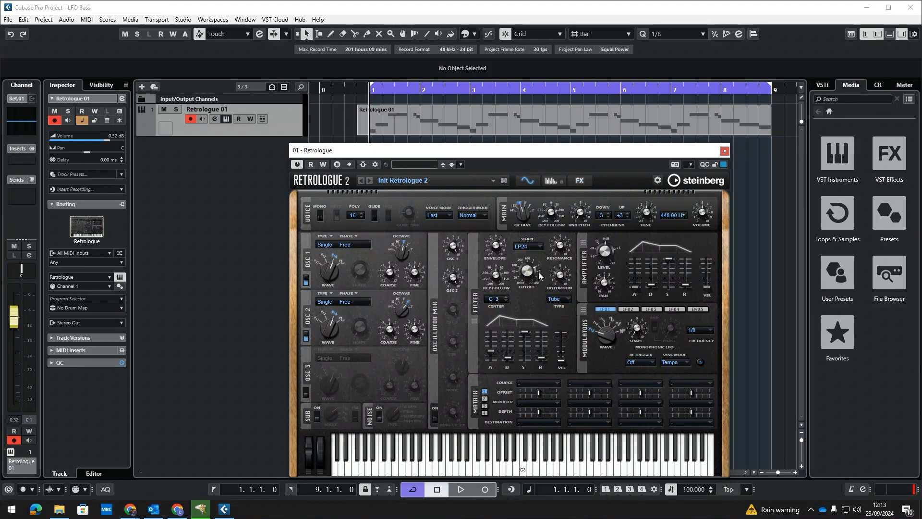
{"action": "mouse_move", "coordinate": [561, 286]}
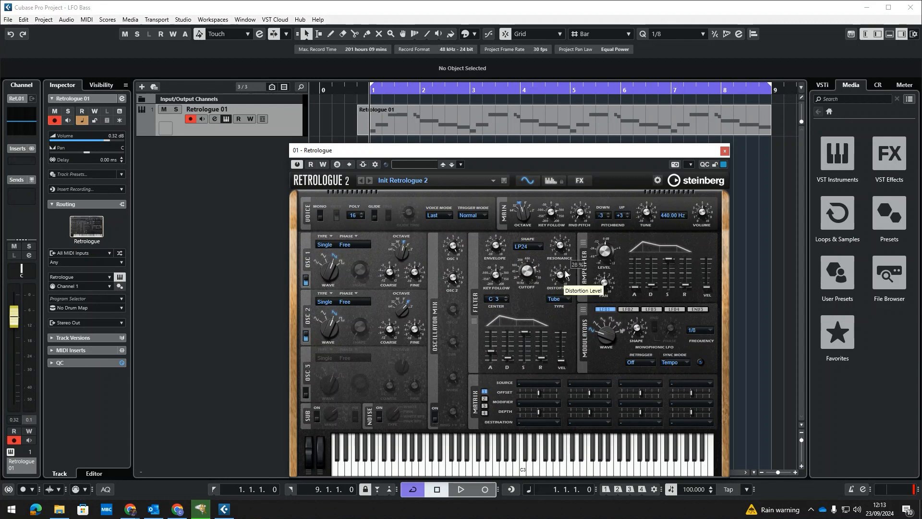
{"action": "mouse_move", "coordinate": [562, 248]}
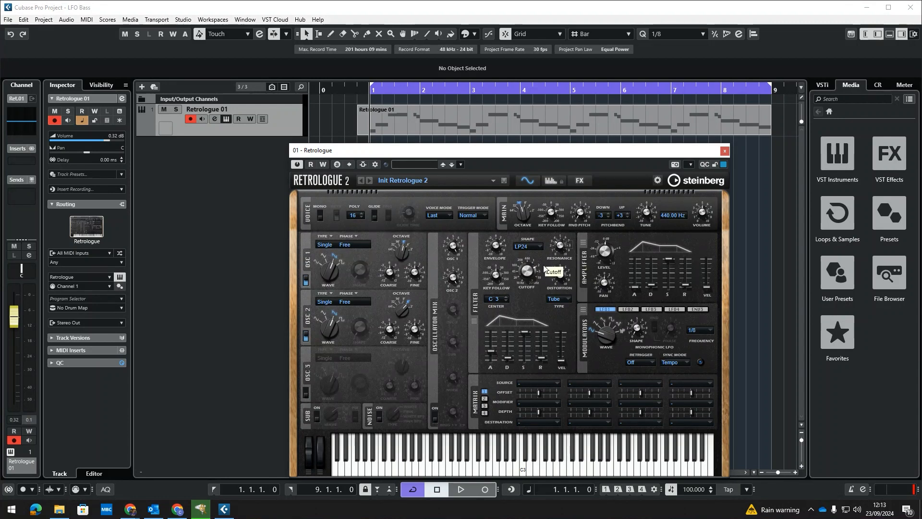
{"action": "mouse_move", "coordinate": [538, 273]}
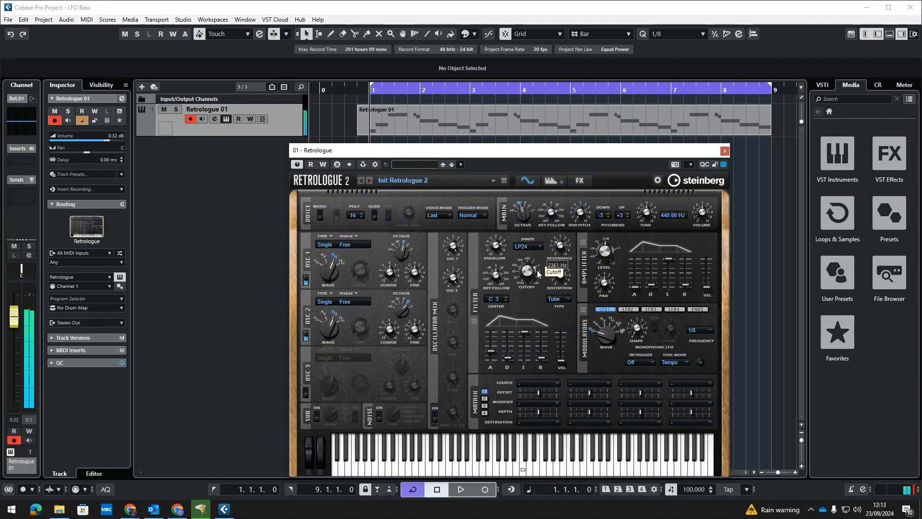
Adjust the filter envelope's attack slider
{"action": "mouse_move", "coordinate": [492, 351]}
{"action": "left_click_drag", "start_coordinate": [492, 351], "coordinate": [492, 345]}
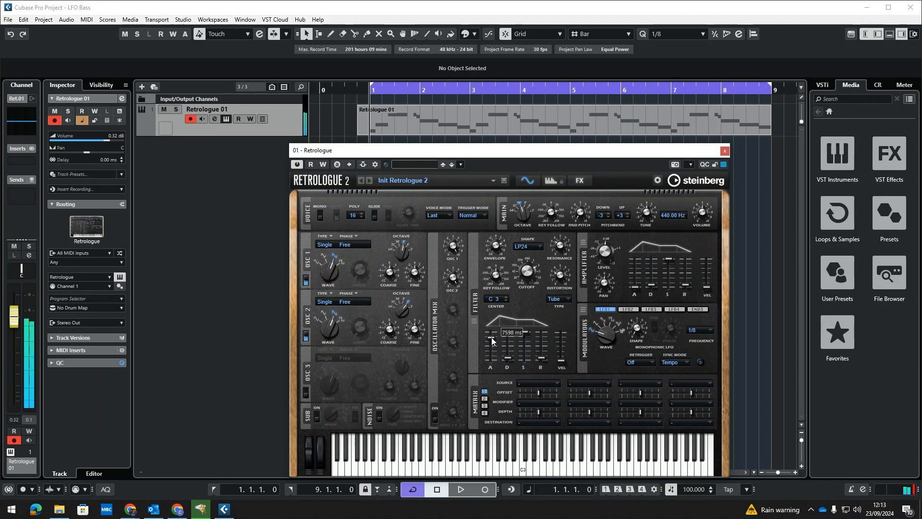
{"action": "mouse_move", "coordinate": [495, 236]}
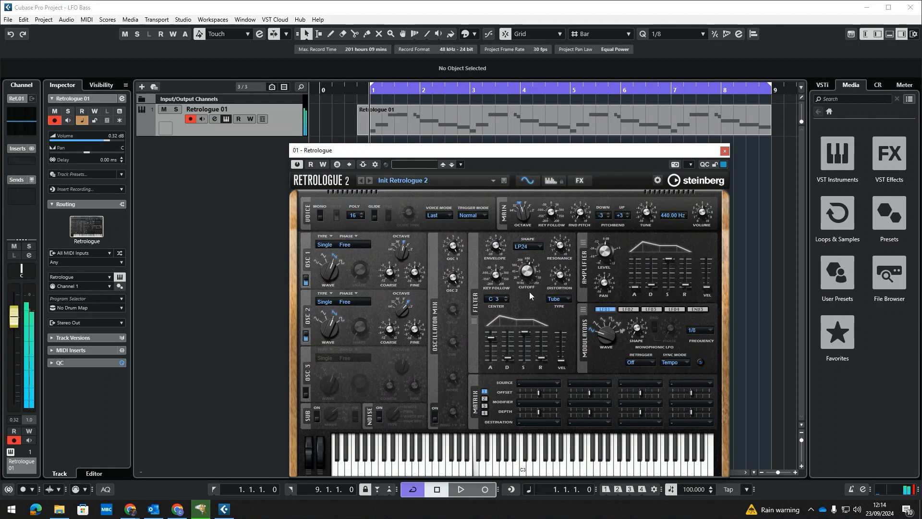
{"action": "mouse_move", "coordinate": [494, 342]}
{"action": "left_click_drag", "start_coordinate": [494, 342], "coordinate": [494, 346]}
{"action": "mouse_move", "coordinate": [496, 266]}
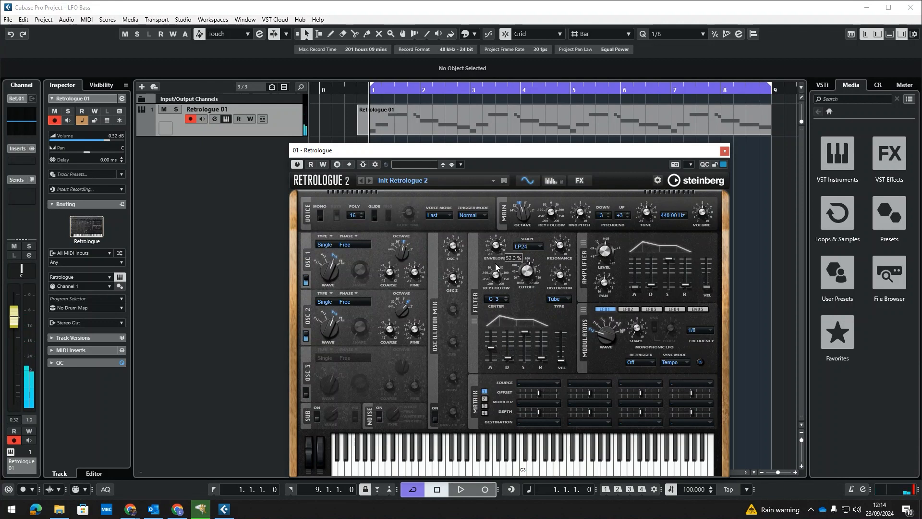
Set LFO 1's sync mode to Off
{"action": "mouse_move", "coordinate": [528, 271]}
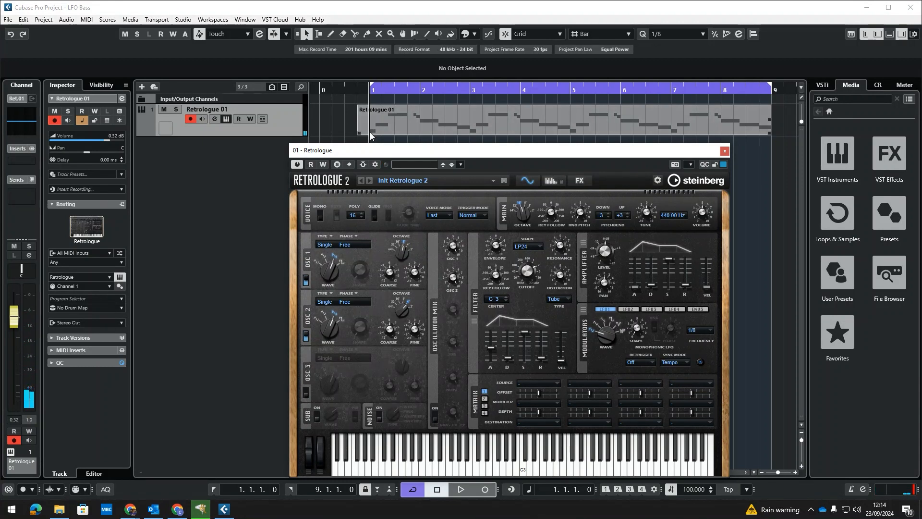
{"action": "left_click", "coordinate": [757, 274]}
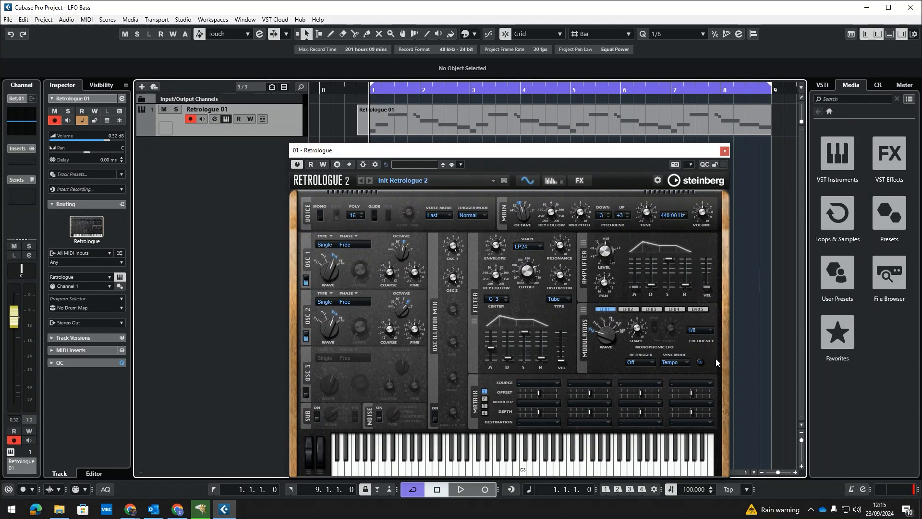
{"action": "left_click", "coordinate": [682, 362]}
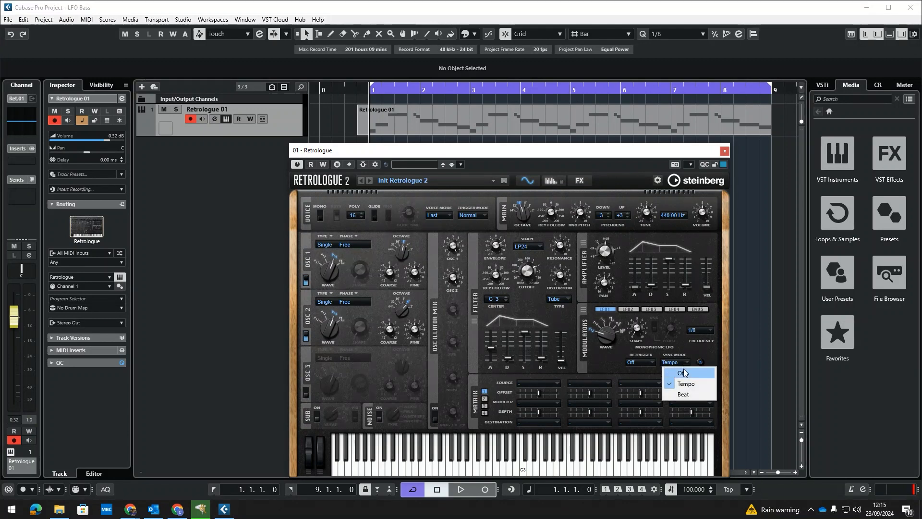
{"action": "left_click", "coordinate": [689, 368]}
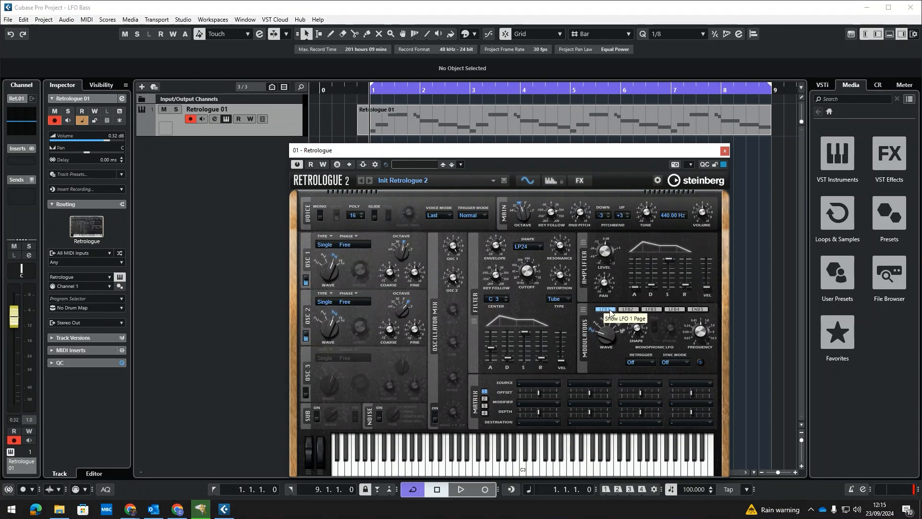
Review the Envelope 3 page and the LFO 1 controls
{"action": "left_click", "coordinate": [698, 310]}
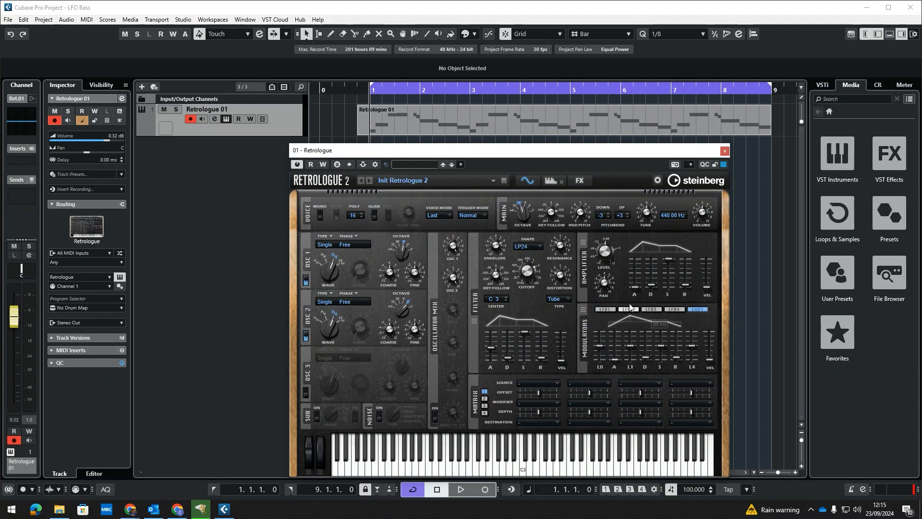
{"action": "left_click", "coordinate": [606, 310]}
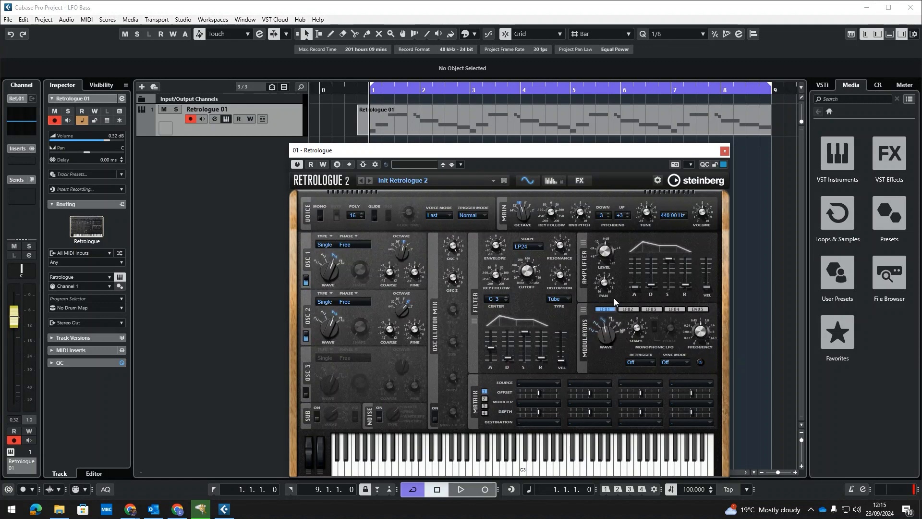
{"action": "left_click_drag", "start_coordinate": [612, 296], "coordinate": [616, 275]}
{"action": "left_click_drag", "start_coordinate": [608, 354], "coordinate": [610, 386]}
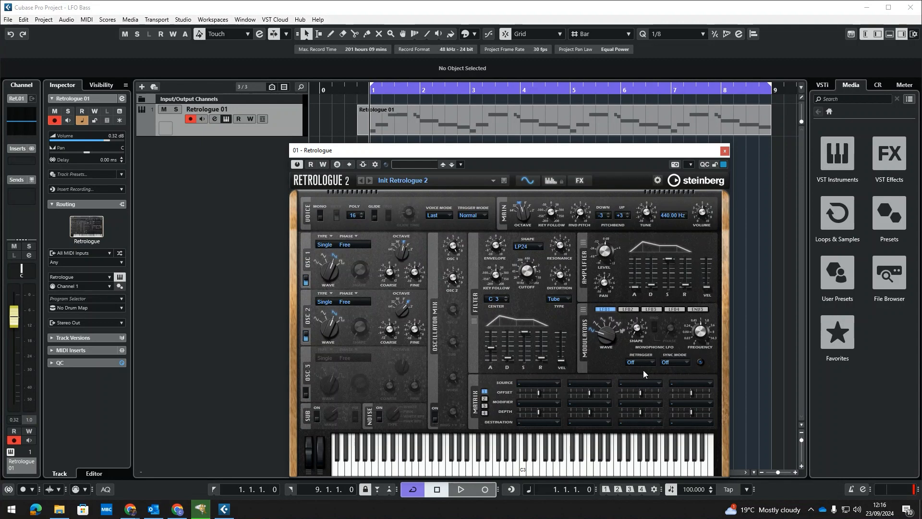
Set LFO 1's sync mode to Tempo and its rate to 1/2
{"action": "left_click", "coordinate": [681, 365]}
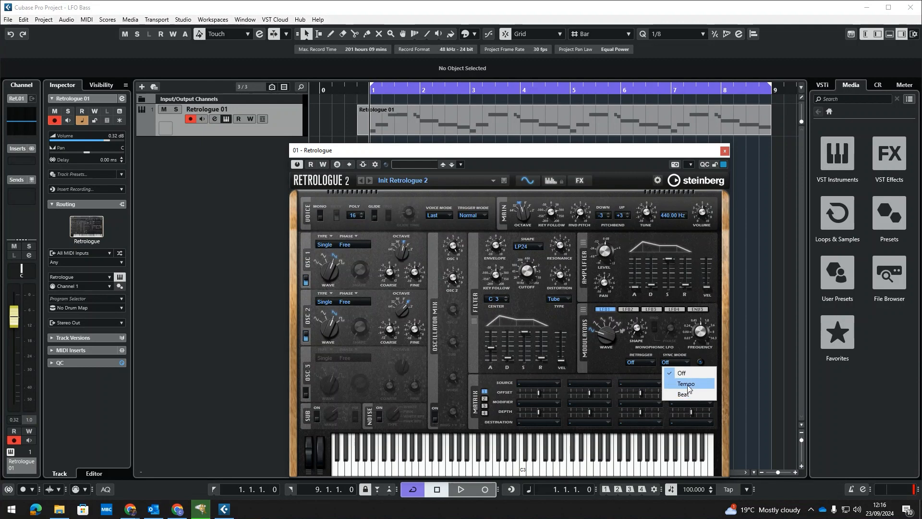
{"action": "left_click", "coordinate": [687, 385]}
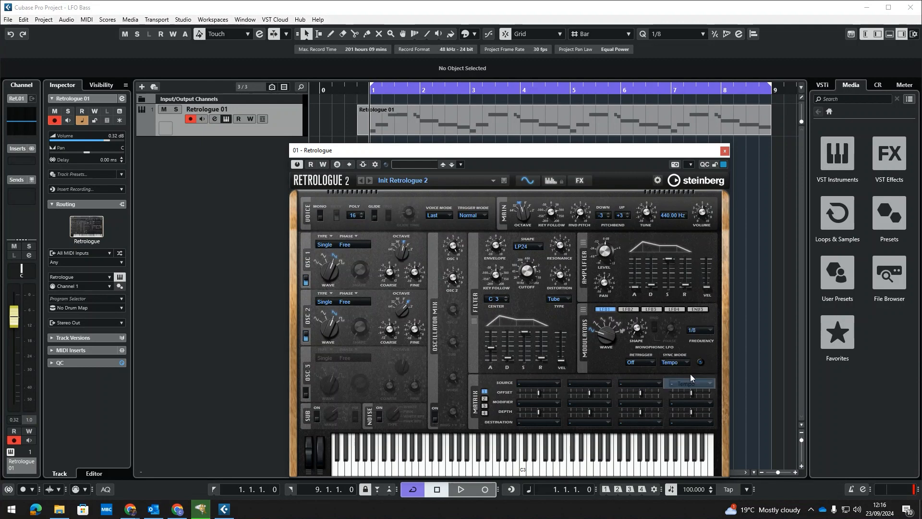
{"action": "left_click", "coordinate": [702, 330]}
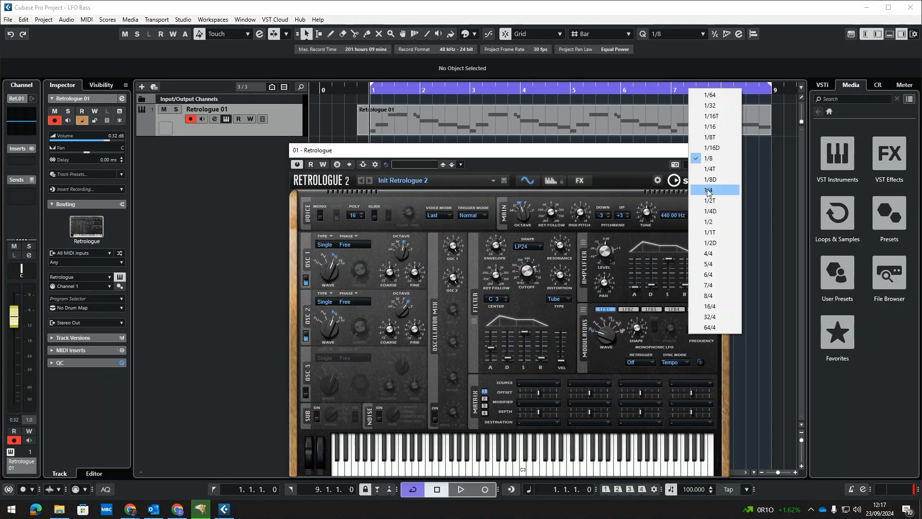
{"action": "left_click", "coordinate": [709, 221]}
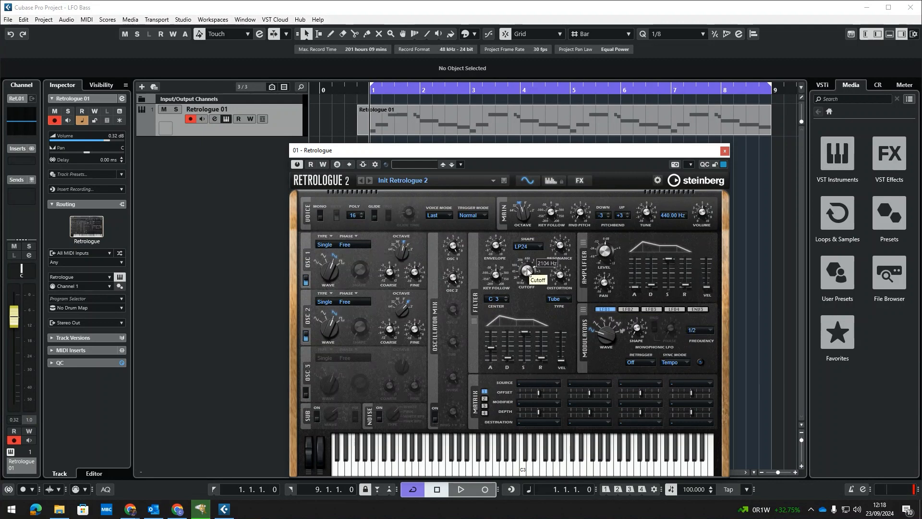
Lower the filter cutoff and route LFO 1 to Cutoff in the first modulation matrix slot
{"action": "mouse_move", "coordinate": [529, 272]}
{"action": "left_mouse_down"}
{"action": "mouse_move", "coordinate": [524, 206]}
{"action": "mouse_move", "coordinate": [520, 321]}
{"action": "mouse_move", "coordinate": [529, 241]}
{"action": "mouse_move", "coordinate": [529, 309]}
{"action": "mouse_move", "coordinate": [531, 290]}
{"action": "mouse_move", "coordinate": [525, 315]}
{"action": "mouse_move", "coordinate": [521, 213]}
{"action": "mouse_move", "coordinate": [520, 347]}
{"action": "mouse_move", "coordinate": [527, 264]}
{"action": "left_mouse_up"}
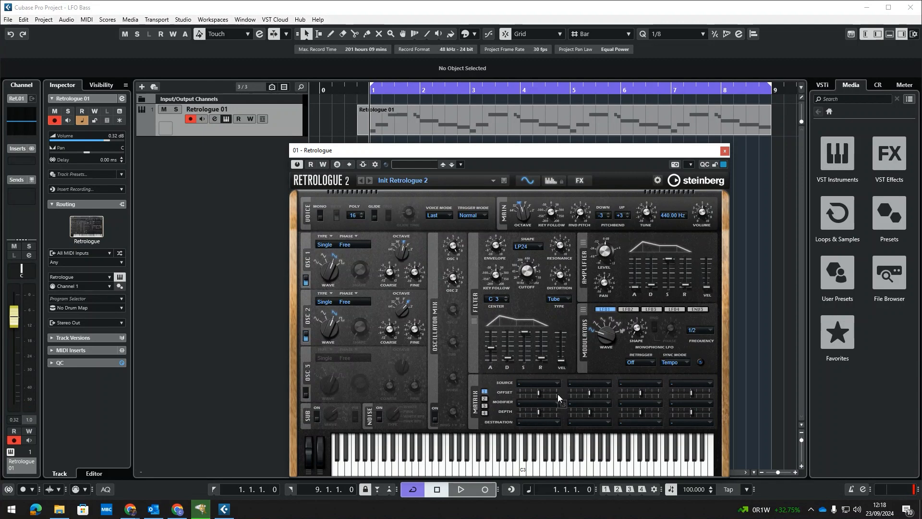
{"action": "left_click", "coordinate": [485, 408]}
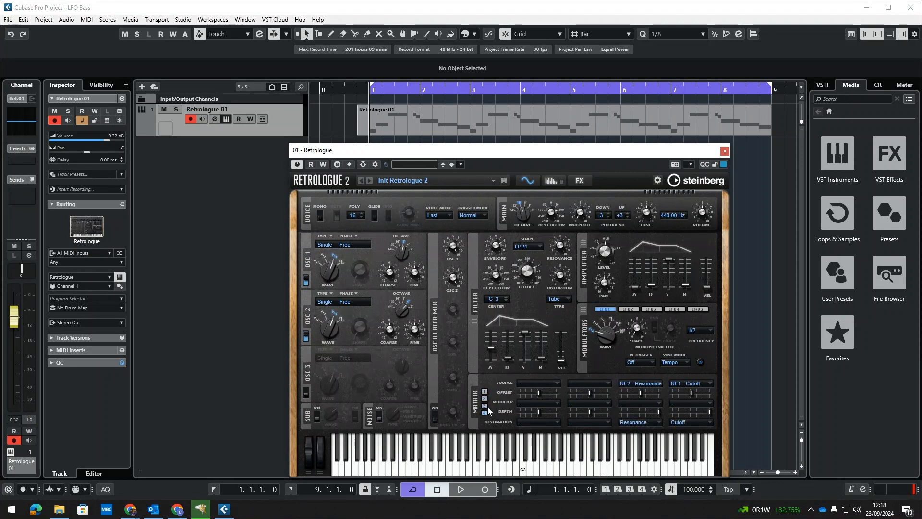
{"action": "left_click", "coordinate": [484, 391]}
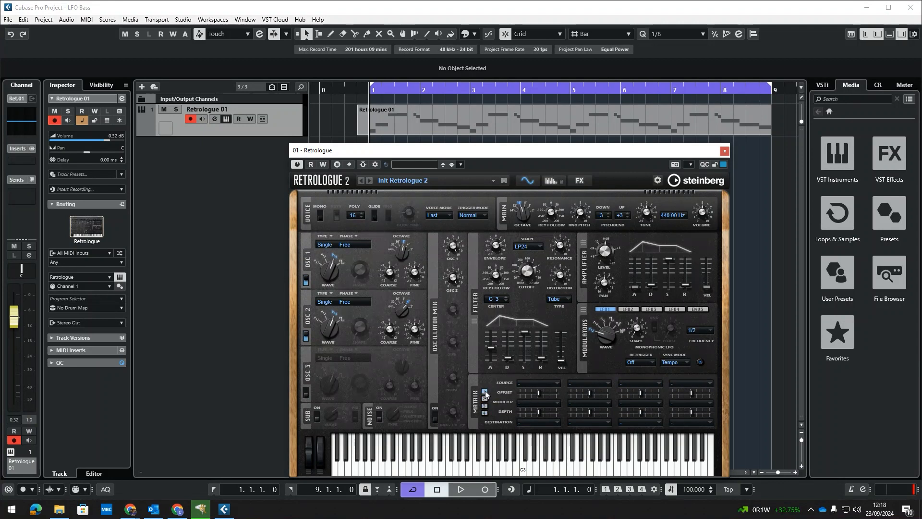
{"action": "left_click", "coordinate": [540, 383]}
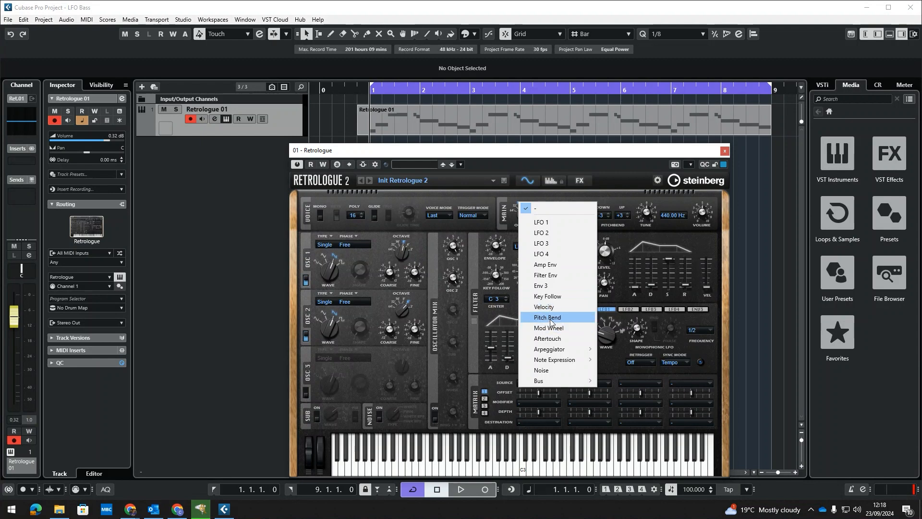
{"action": "left_click", "coordinate": [546, 223]}
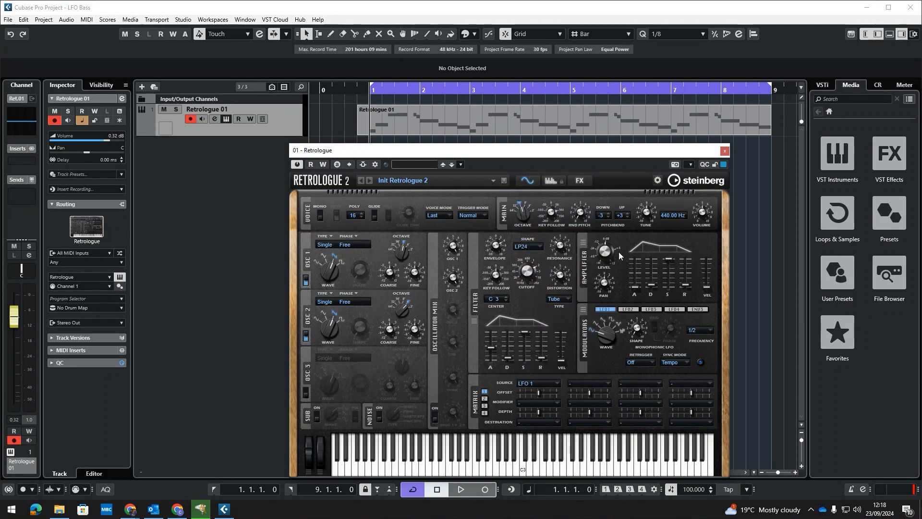
{"action": "left_click", "coordinate": [532, 422]}
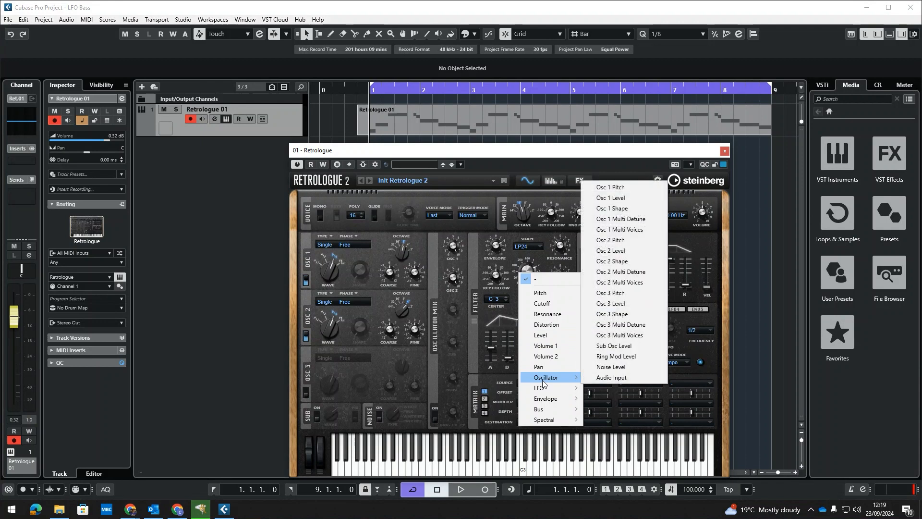
{"action": "mouse_move", "coordinate": [542, 389]}
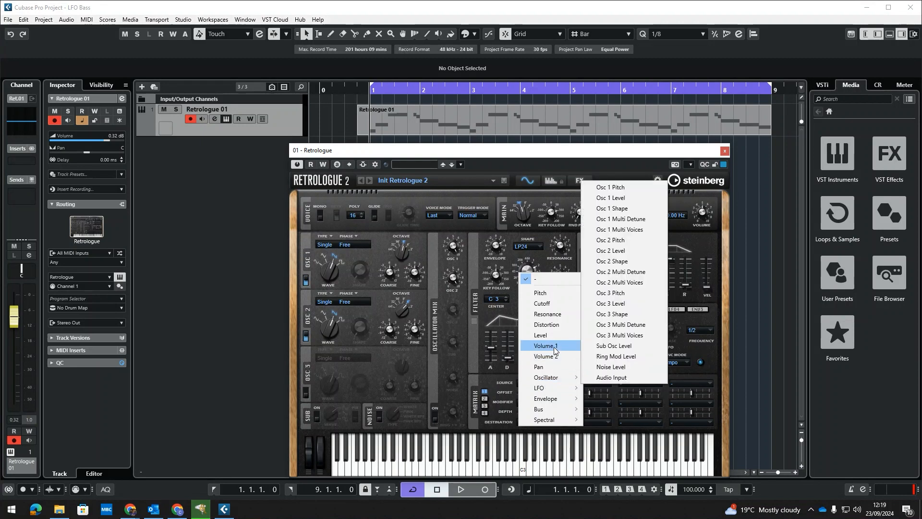
{"action": "left_click", "coordinate": [542, 304]}
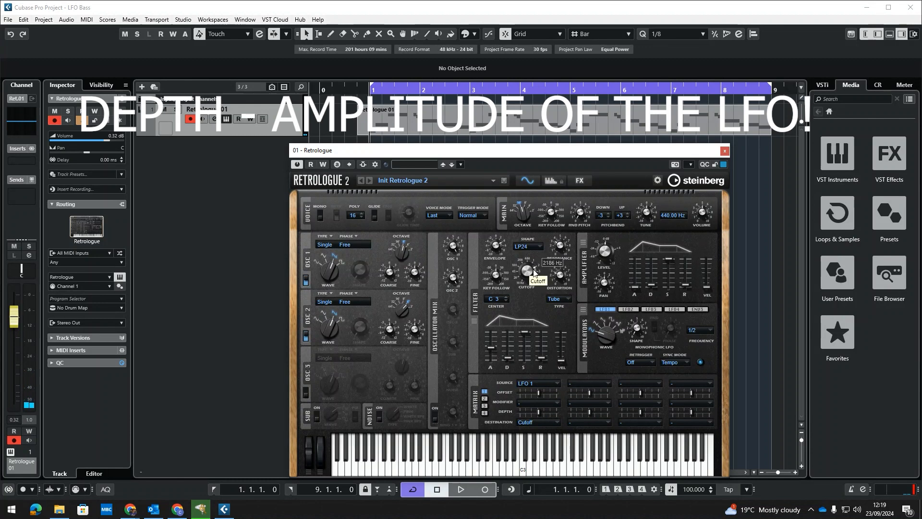
Fine-tune the filter cutoff and set the first slot's modulation depth to about 27.3
{"action": "mouse_move", "coordinate": [519, 272]}
{"action": "scroll", "coordinate": [523, 261], "scroll_direction": "up", "scroll_amount": 2}
{"action": "left_click_drag", "start_coordinate": [530, 273], "coordinate": [533, 269]}
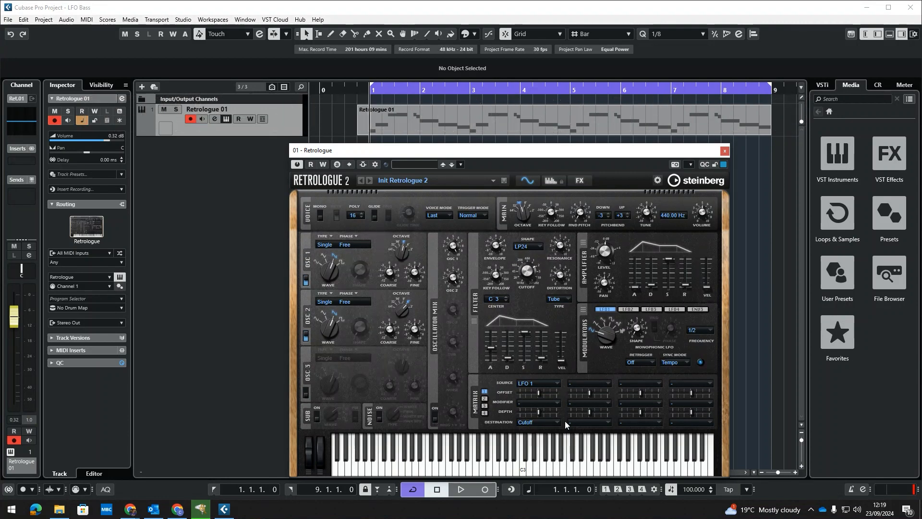
{"action": "left_click_drag", "start_coordinate": [540, 411], "coordinate": [549, 410]}
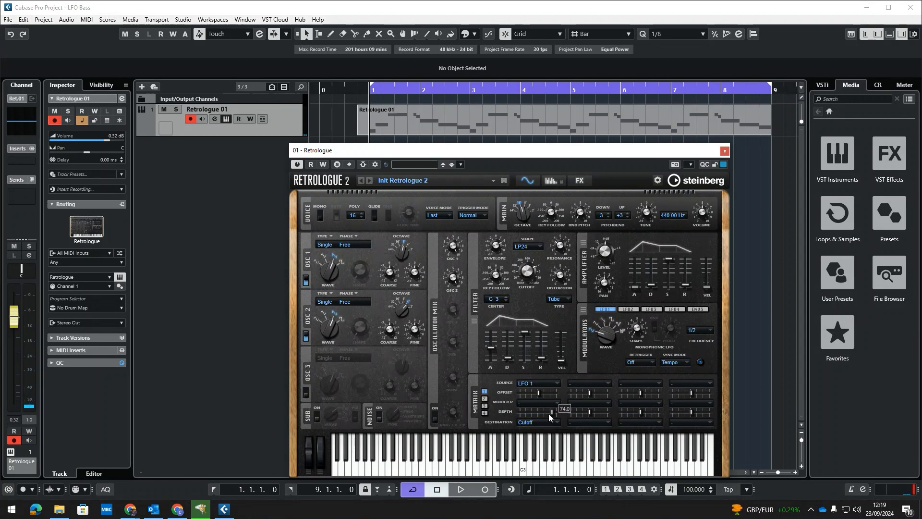
{"action": "left_click_drag", "start_coordinate": [542, 414], "coordinate": [542, 414]}
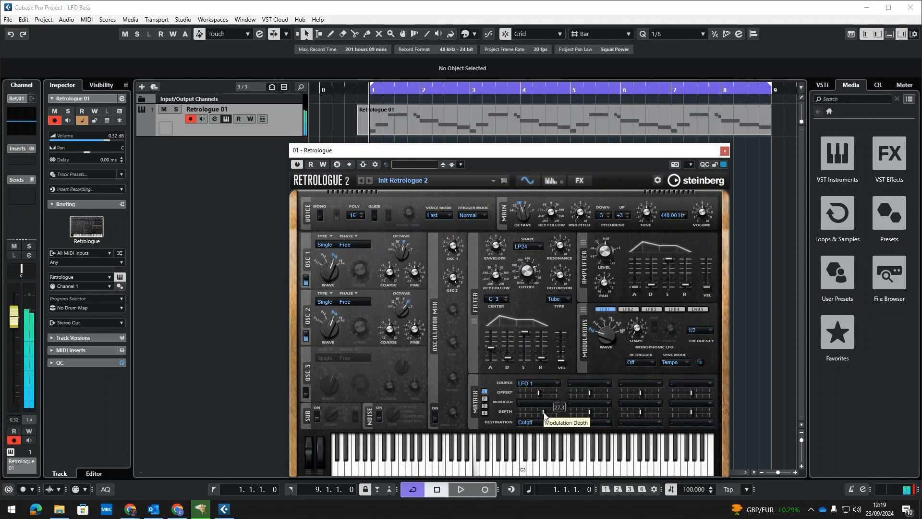
Adjust the first matrix slot's modulation depth while auditioning the bass pattern in playback
{"action": "left_click_drag", "start_coordinate": [544, 413], "coordinate": [550, 412]}
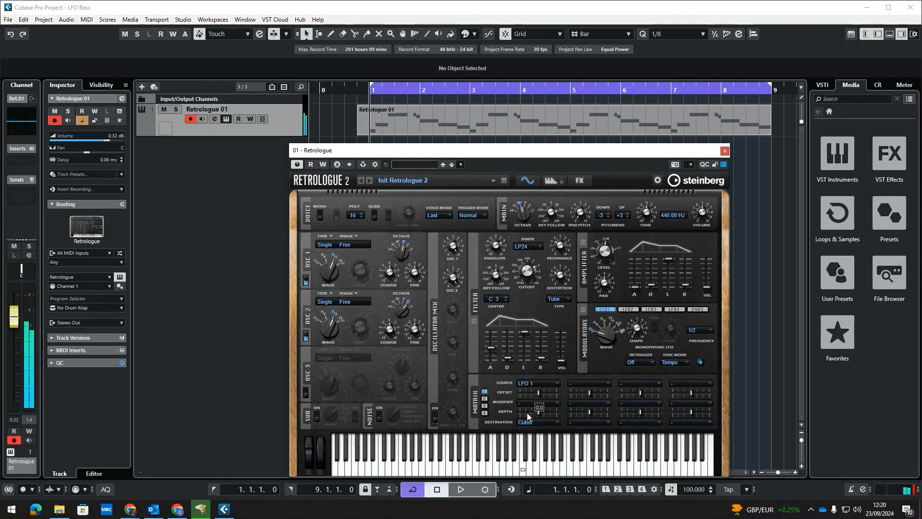
{"action": "left_click_drag", "start_coordinate": [537, 411], "coordinate": [520, 411]}
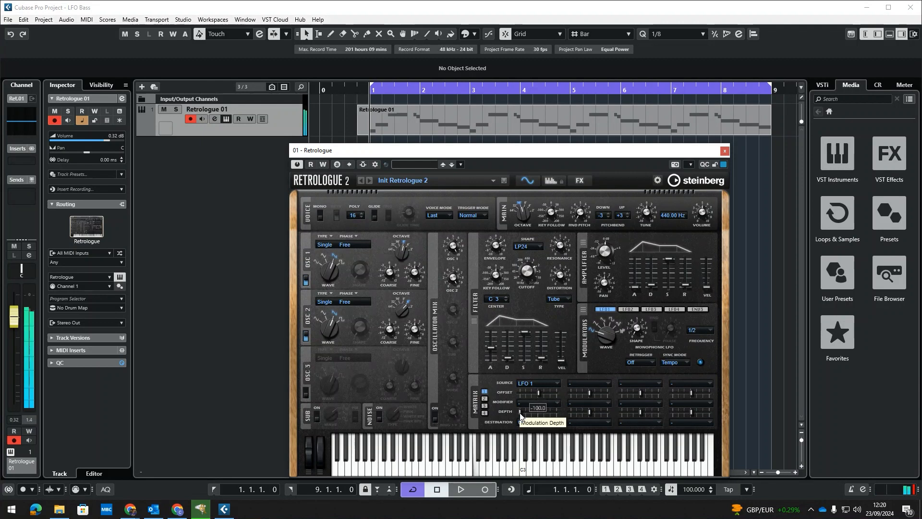
{"action": "left_click_drag", "start_coordinate": [522, 416], "coordinate": [539, 413]}
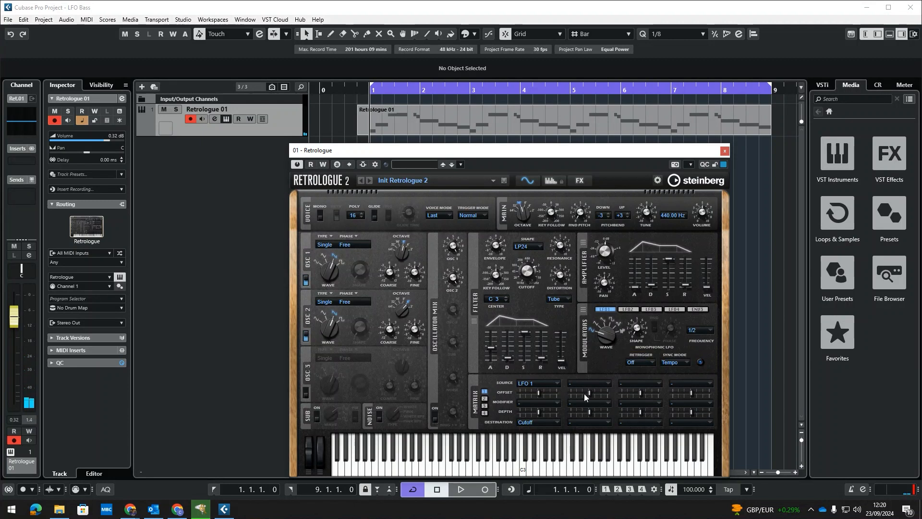
{"action": "left_click_drag", "start_coordinate": [550, 414], "coordinate": [550, 413]}
{"action": "key", "text": "space"}
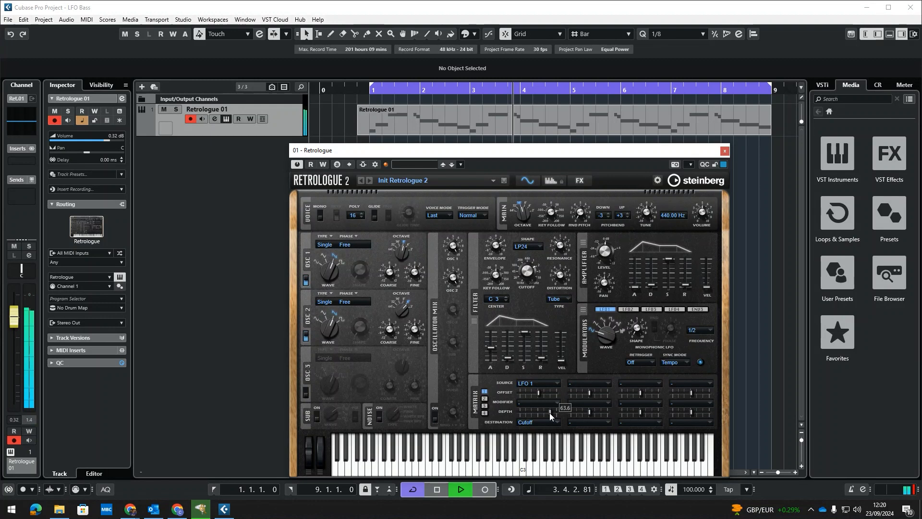
{"action": "key", "text": "space"}
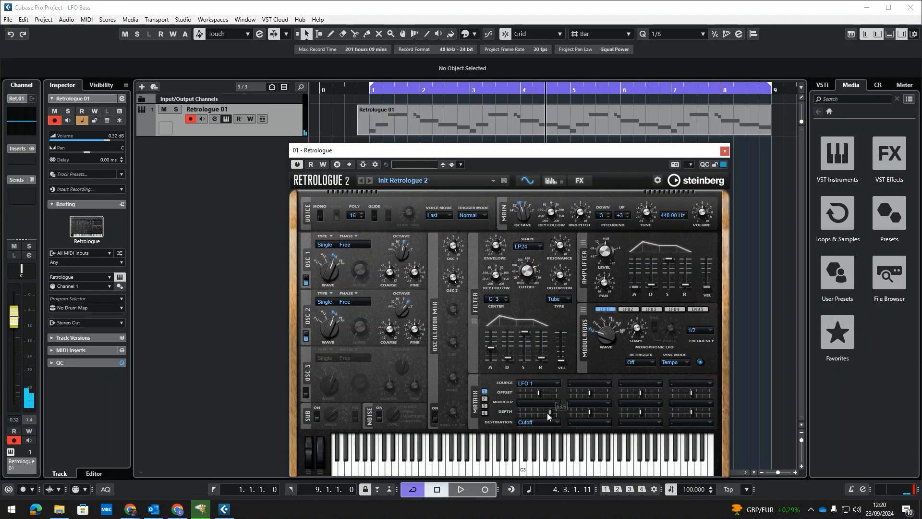
{"action": "left_click_drag", "start_coordinate": [550, 414], "coordinate": [542, 413]}
Reposition the Retrologue window and enable automation write for the instrument
{"action": "left_click_drag", "start_coordinate": [474, 154], "coordinate": [473, 151]}
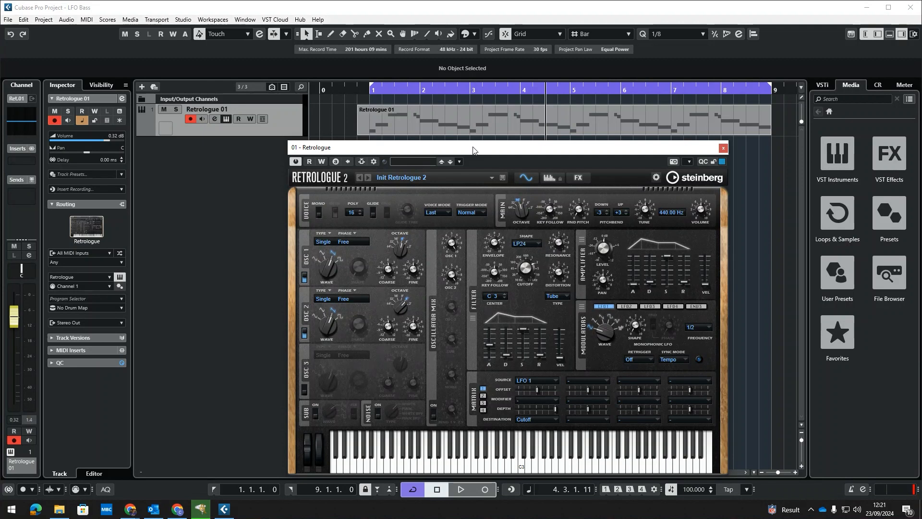
{"action": "left_click_drag", "start_coordinate": [473, 151], "coordinate": [491, 219]}
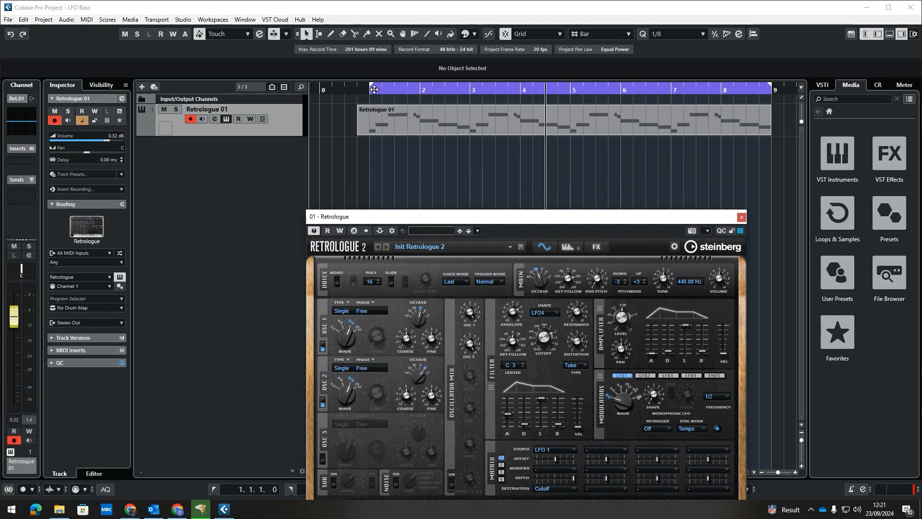
{"action": "left_click", "coordinate": [374, 89]}
{"action": "left_click_drag", "start_coordinate": [581, 222], "coordinate": [588, 163]}
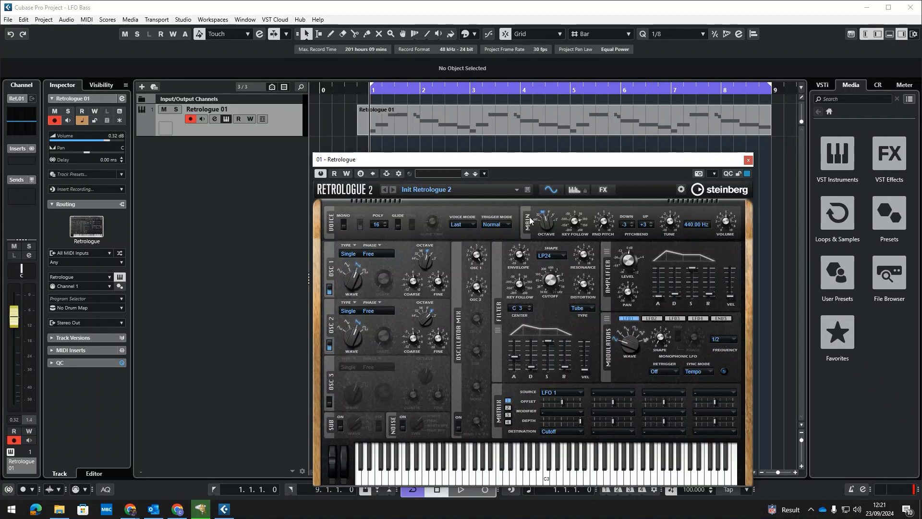
{"action": "left_click", "coordinate": [346, 174]}
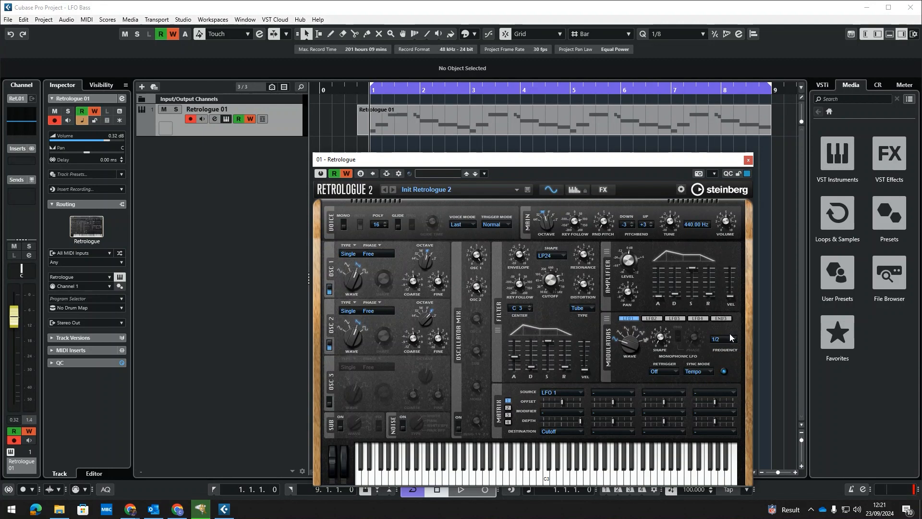
Record automation during playback that switches LFO 1's frequency to 1/8, then stop and close the plugin
{"action": "key", "text": "space"}
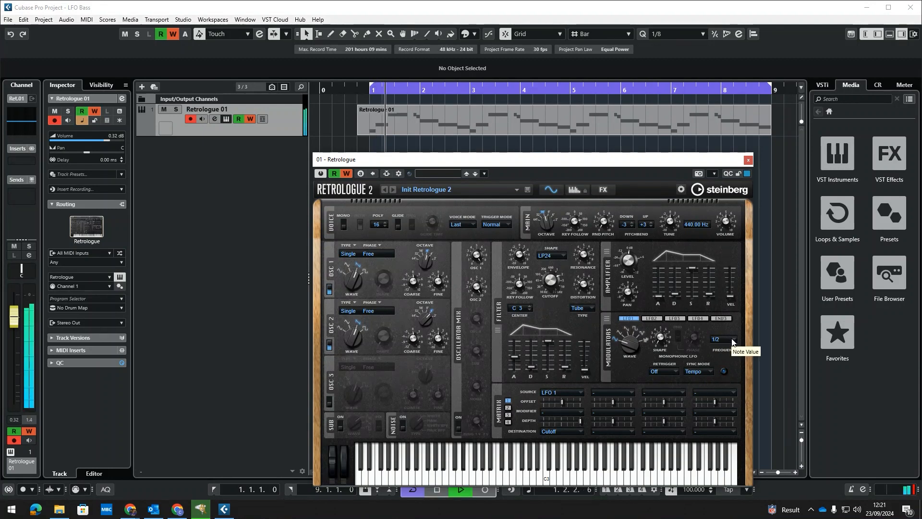
{"action": "left_click", "coordinate": [722, 339]}
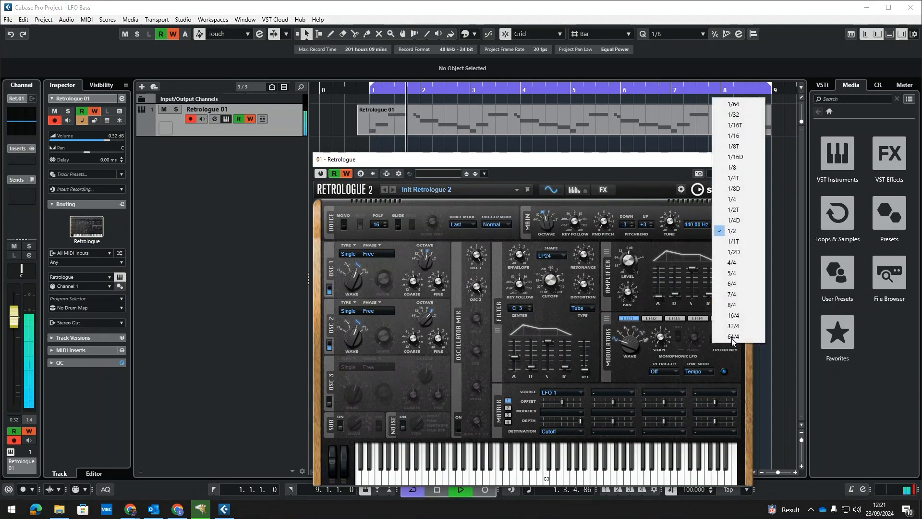
{"action": "left_click", "coordinate": [739, 169]}
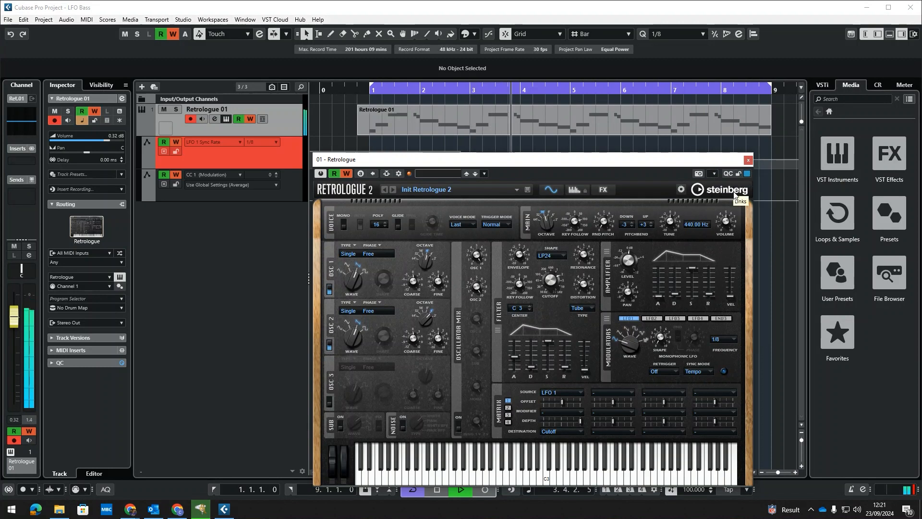
{"action": "key", "text": "space"}
{"action": "left_click", "coordinate": [748, 160]}
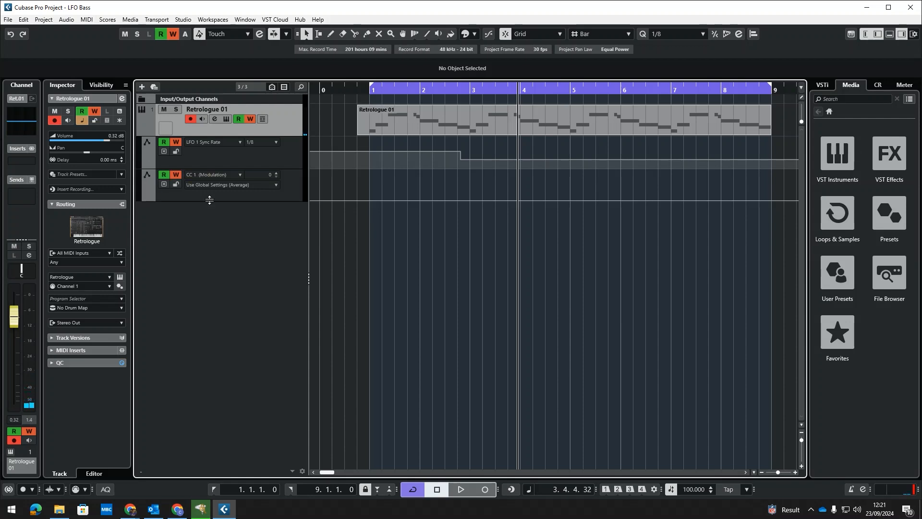
Enlarge the LFO 1 Sync Rate automation lane and set its first point at bar 1 to 1/16D
{"action": "left_click", "coordinate": [274, 177]}
{"action": "left_click", "coordinate": [234, 163]}
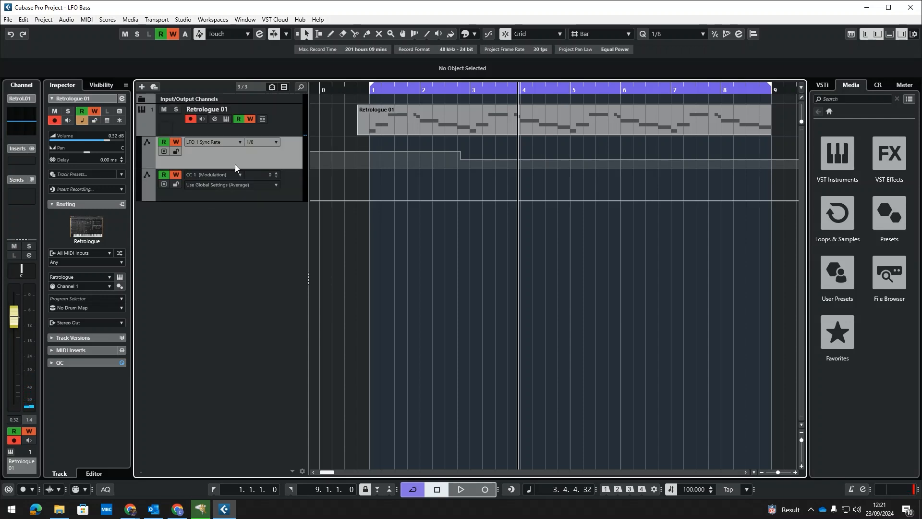
{"action": "left_click_drag", "start_coordinate": [295, 166], "coordinate": [292, 275]}
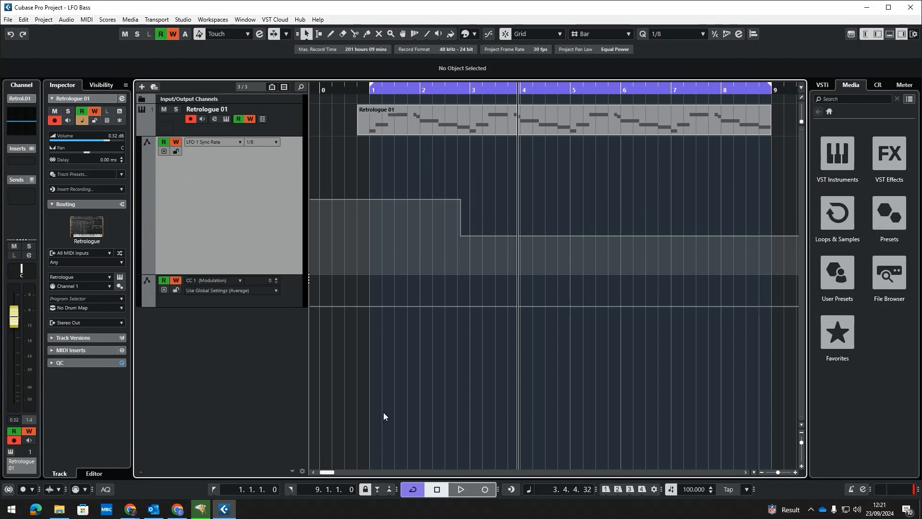
{"action": "left_click_drag", "start_coordinate": [460, 199], "coordinate": [444, 242]}
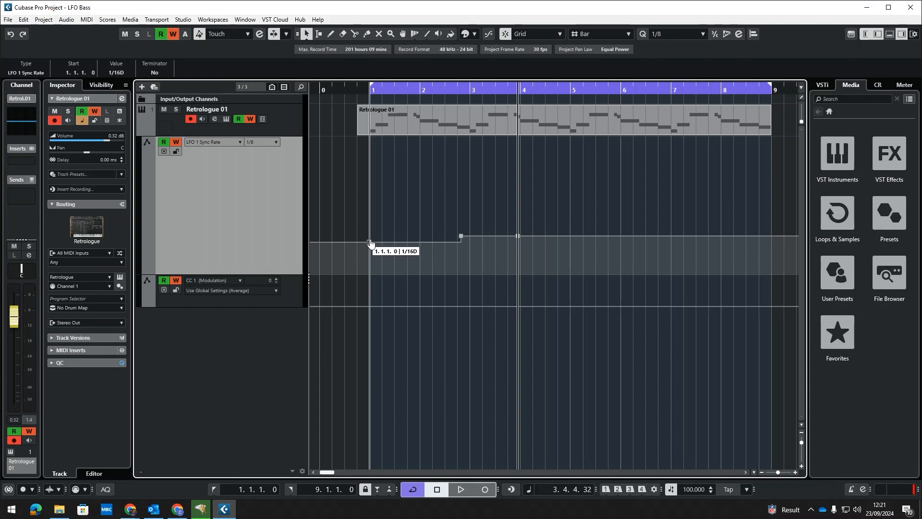
Open the Retrologue window and move the second Sync Rate point to bar 2, setting it to 1/4
{"action": "left_click", "coordinate": [227, 119]}
{"action": "left_click_drag", "start_coordinate": [603, 163], "coordinate": [134, 88]}
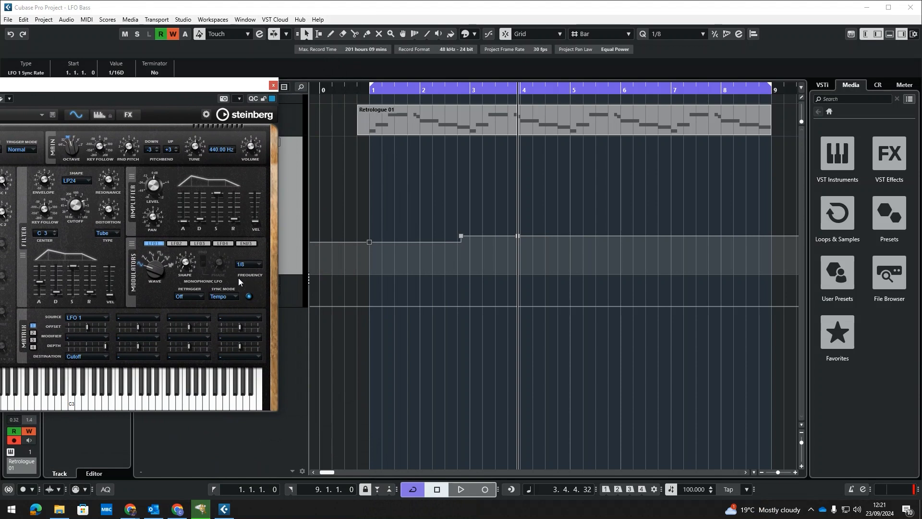
{"action": "left_click_drag", "start_coordinate": [461, 237], "coordinate": [414, 231]}
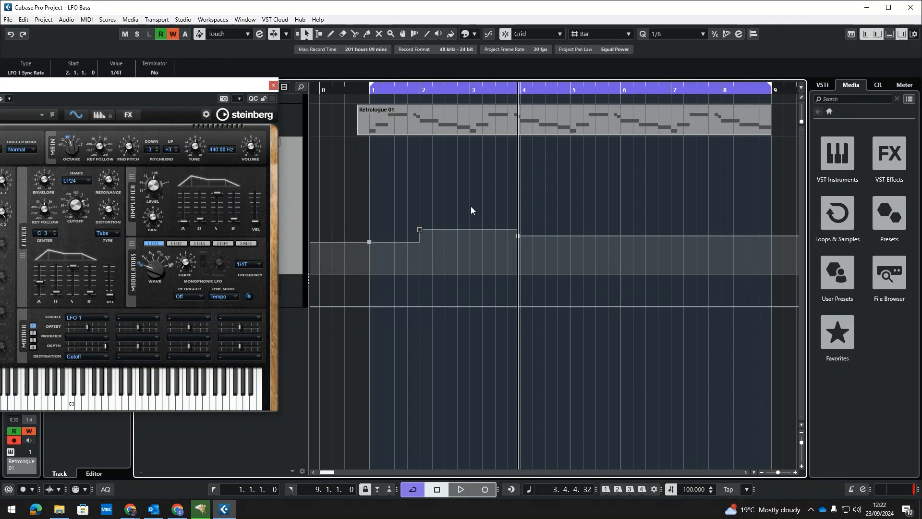
{"action": "mouse_move", "coordinate": [414, 233]}
{"action": "left_mouse_down"}
{"action": "mouse_move", "coordinate": [420, 203]}
{"action": "mouse_move", "coordinate": [419, 243]}
{"action": "mouse_move", "coordinate": [421, 184]}
{"action": "mouse_move", "coordinate": [419, 218]}
{"action": "left_mouse_up"}
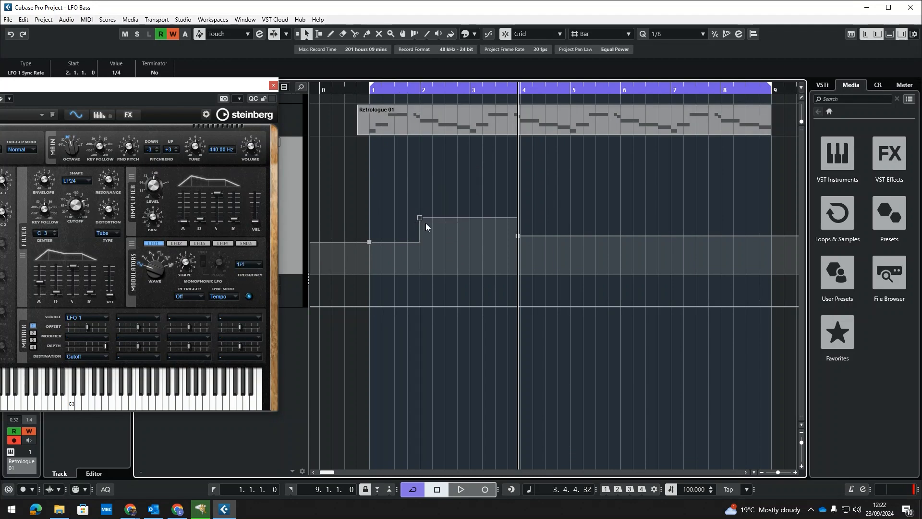
{"action": "mouse_move", "coordinate": [370, 248]}
Record Mod 1 Depth automation by raising the first slot's depth during playback, then close the plugin
{"action": "left_click", "coordinate": [126, 88]}
{"action": "left_click_drag", "start_coordinate": [127, 90], "coordinate": [599, 283]}
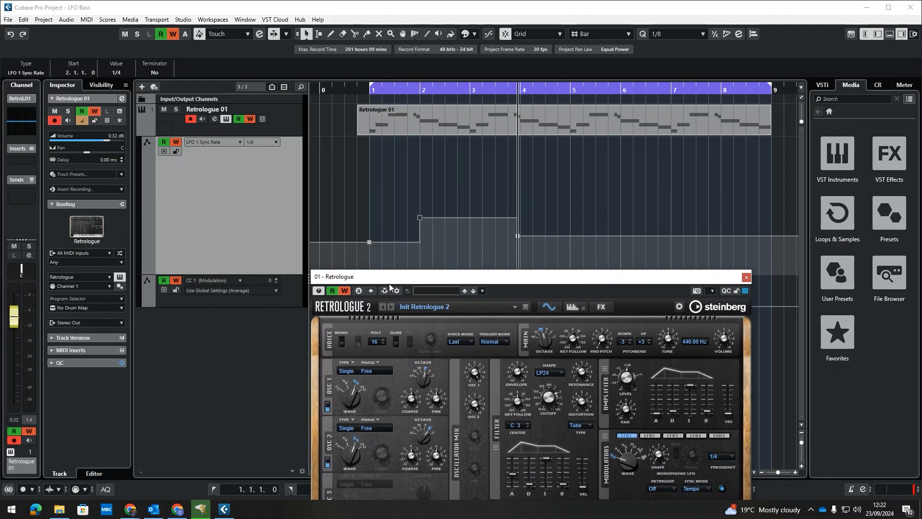
{"action": "left_click_drag", "start_coordinate": [390, 286], "coordinate": [474, 87]}
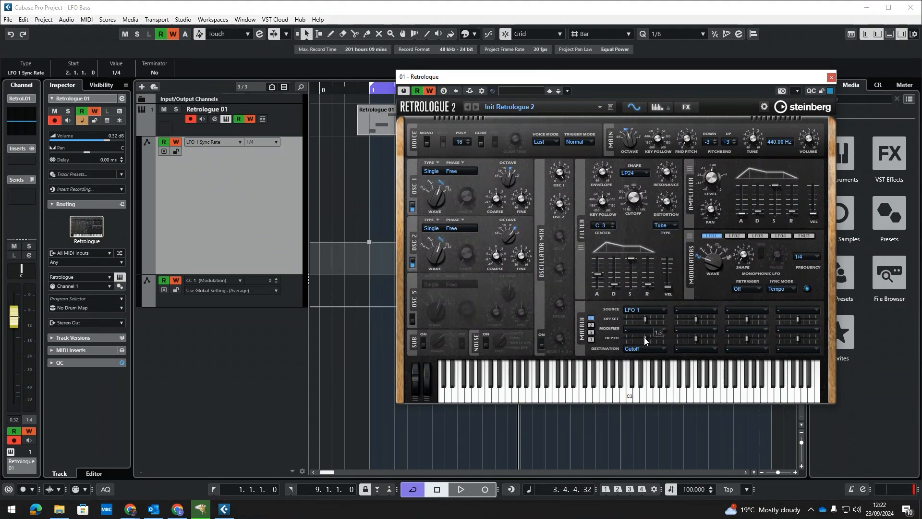
{"action": "key", "text": "space"}
{"action": "left_click_drag", "start_coordinate": [645, 339], "coordinate": [660, 338]}
{"action": "left_click", "coordinate": [831, 77]}
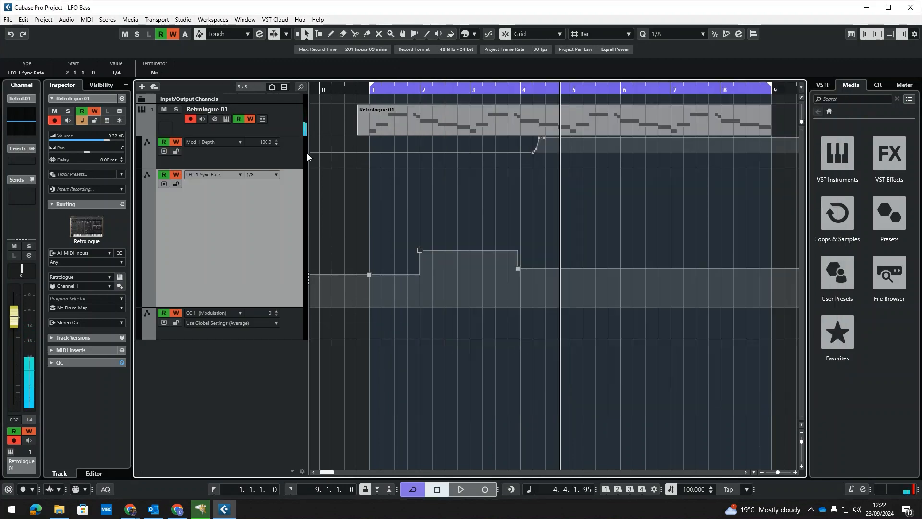
Enlarge the Mod 1 Depth automation lane and delete its recorded automation points
{"action": "left_click_drag", "start_coordinate": [286, 169], "coordinate": [287, 253]}
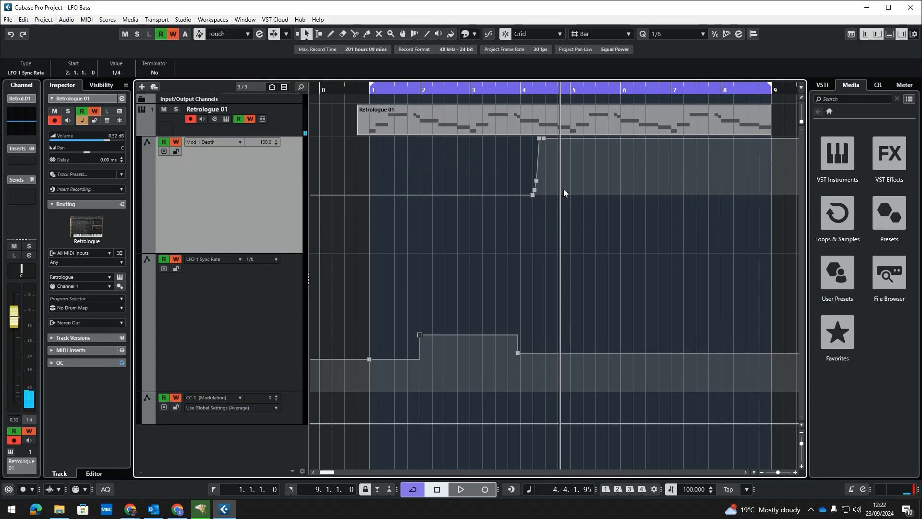
{"action": "left_click_drag", "start_coordinate": [532, 195], "coordinate": [375, 198]}
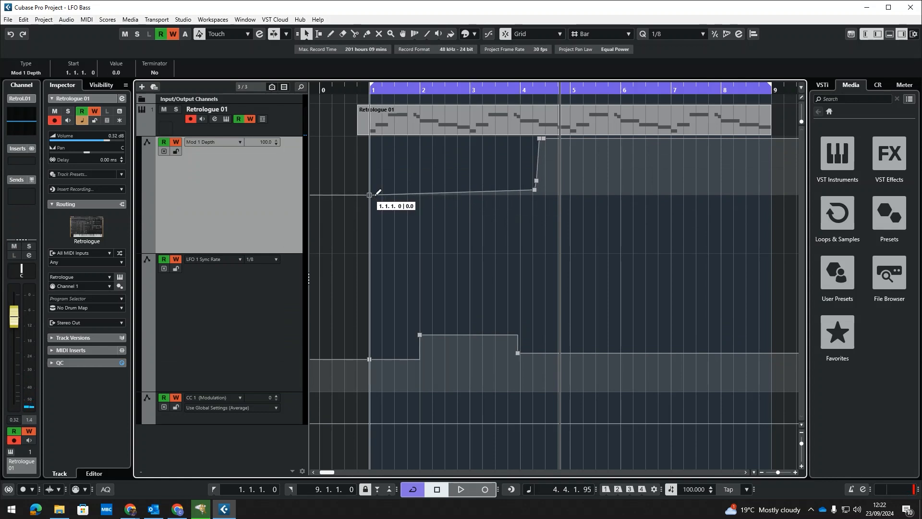
{"action": "left_click", "coordinate": [536, 191]}
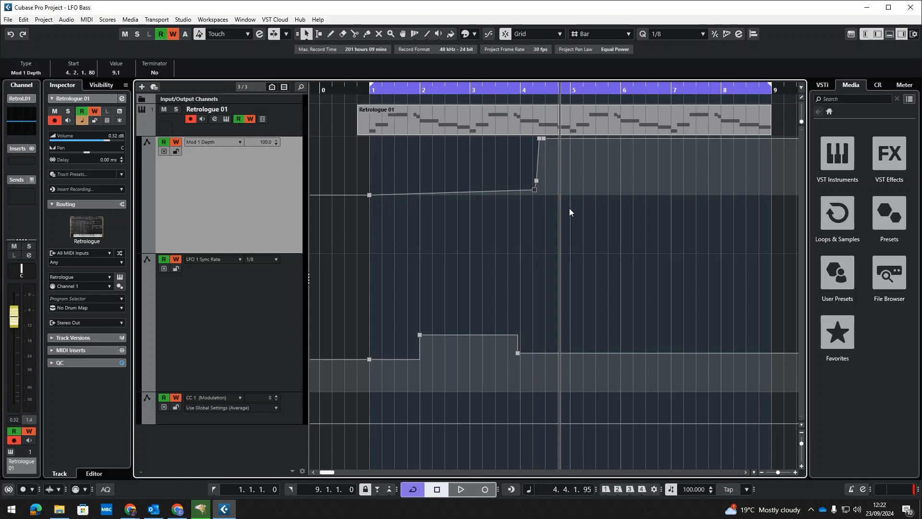
{"action": "key", "text": "Delete"}
{"action": "key", "text": "Delete"}
{"action": "key", "text": "Delete"}
{"action": "key", "text": "Delete"}
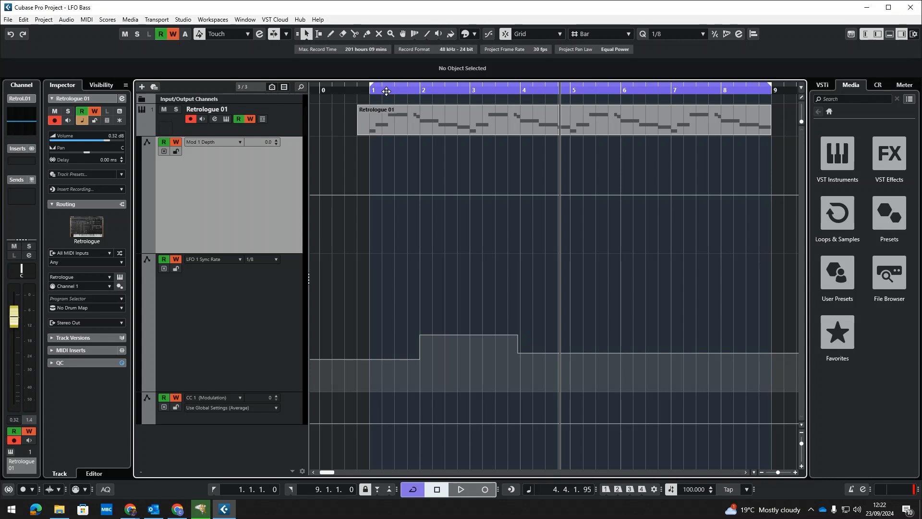
Set snapping to Use Quantize and draw stepped Mod 1 Depth automation pulsing between 0 and 100 across bars 1 to 3
{"action": "left_click_drag", "start_coordinate": [386, 91], "coordinate": [367, 99]}
{"action": "left_click", "coordinate": [405, 92]}
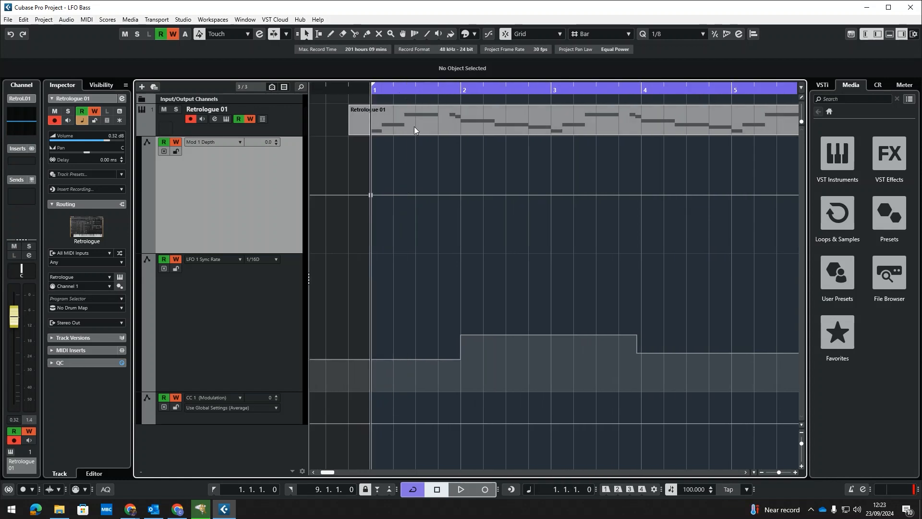
{"action": "left_click", "coordinate": [598, 37]}
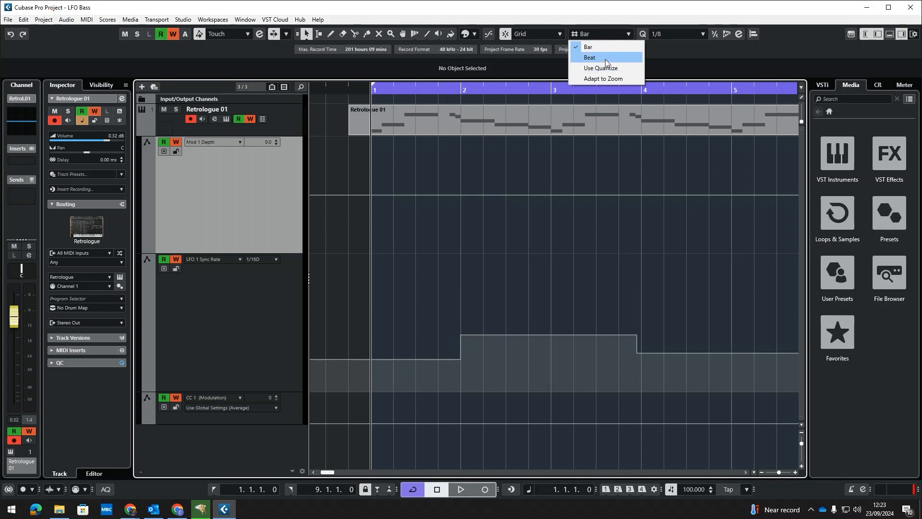
{"action": "left_click", "coordinate": [592, 68]}
{"action": "left_click", "coordinate": [406, 89]}
{"action": "left_click", "coordinate": [406, 195]}
{"action": "left_click_drag", "start_coordinate": [417, 190], "coordinate": [439, 195]}
{"action": "left_click", "coordinate": [440, 89]}
{"action": "left_click", "coordinate": [462, 195]}
{"action": "left_click_drag", "start_coordinate": [462, 195], "coordinate": [470, 137]}
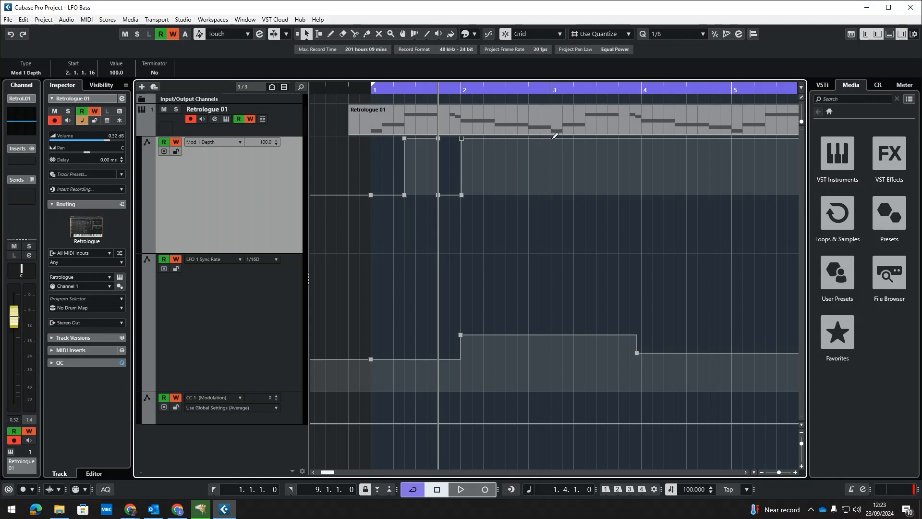
Add a Mod 1 Depth point at bar 3 and set its value to 0
{"action": "left_click_drag", "start_coordinate": [552, 143], "coordinate": [551, 197]}
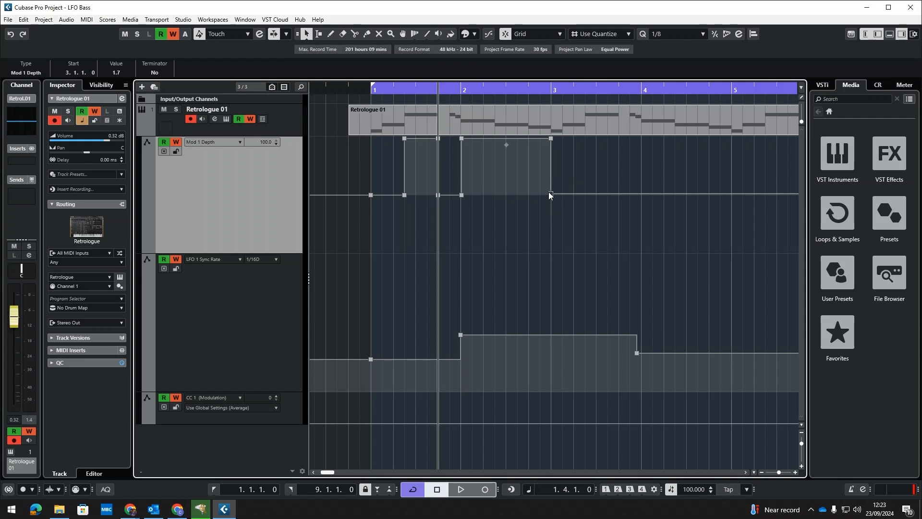
{"action": "left_click", "coordinate": [552, 195]}
{"action": "double_click", "coordinate": [122, 70]}
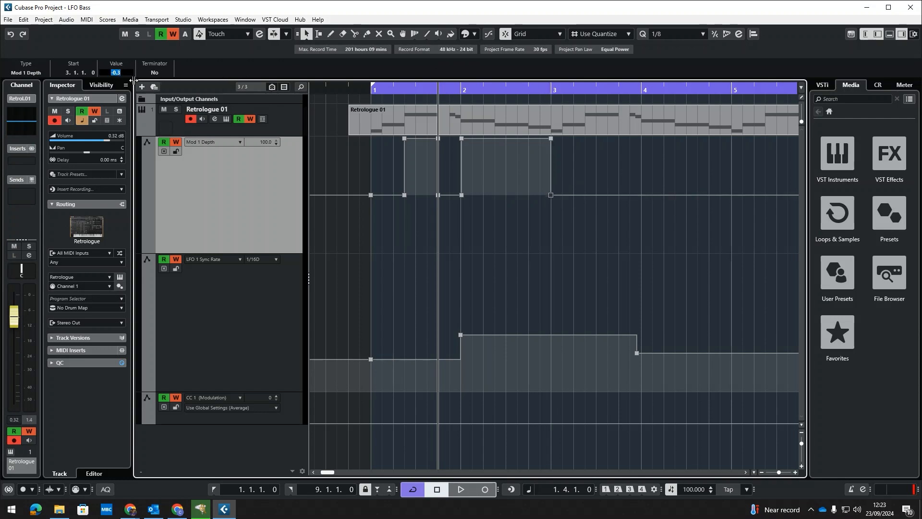
{"action": "type", "text": "0"}
{"action": "key", "text": "Return"}
Split the Retrologue MIDI part at bar 3 and delete the remaining section
{"action": "mouse_move", "coordinate": [474, 91]}
{"action": "left_mouse_down"}
{"action": "mouse_move", "coordinate": [468, 86]}
{"action": "mouse_move", "coordinate": [466, 103]}
{"action": "left_mouse_up"}
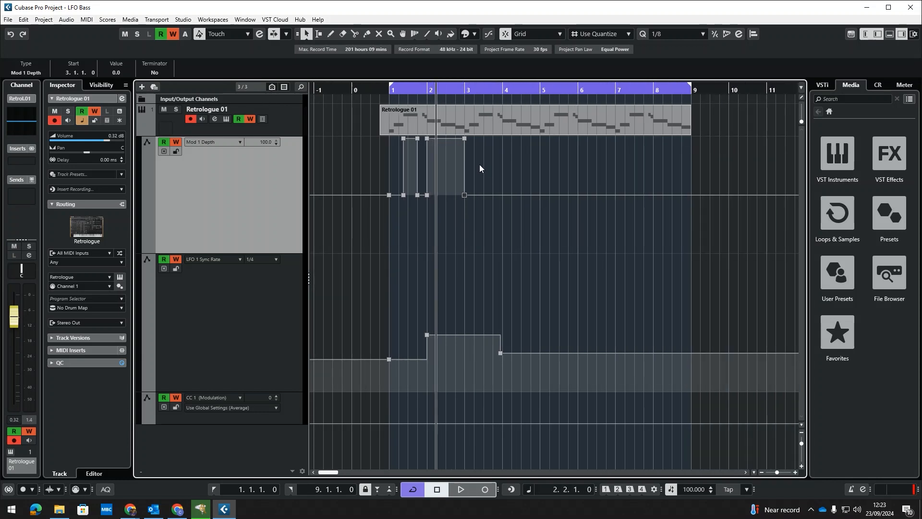
{"action": "right_click", "coordinate": [509, 148]}
{"action": "left_click", "coordinate": [560, 150]}
{"action": "left_click", "coordinate": [465, 132]}
{"action": "key", "text": "1"}
{"action": "left_click", "coordinate": [561, 130]}
{"action": "key", "text": "Delete"}
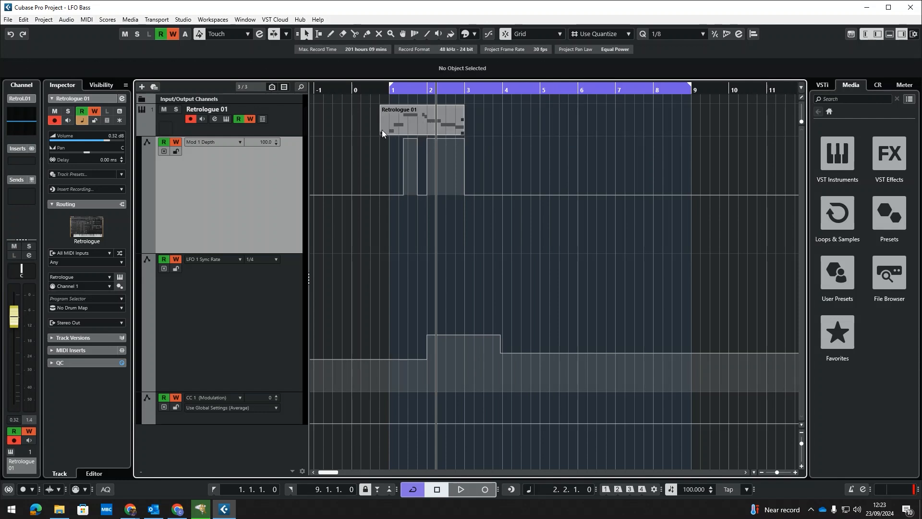
Split the Retrologue part near bar 2 and open it in the Key Editor
{"action": "right_click", "coordinate": [382, 135]}
{"action": "left_click", "coordinate": [422, 115]}
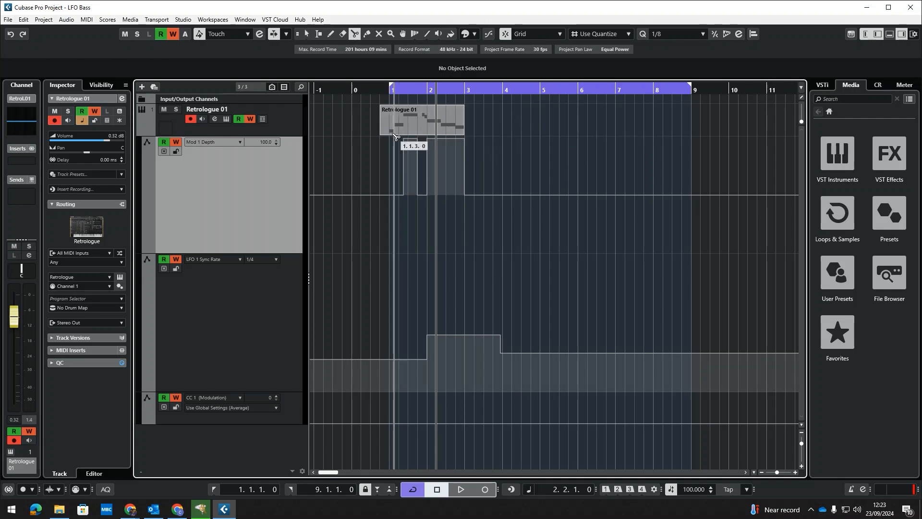
{"action": "key", "text": "1"}
{"action": "double_click", "coordinate": [418, 123]}
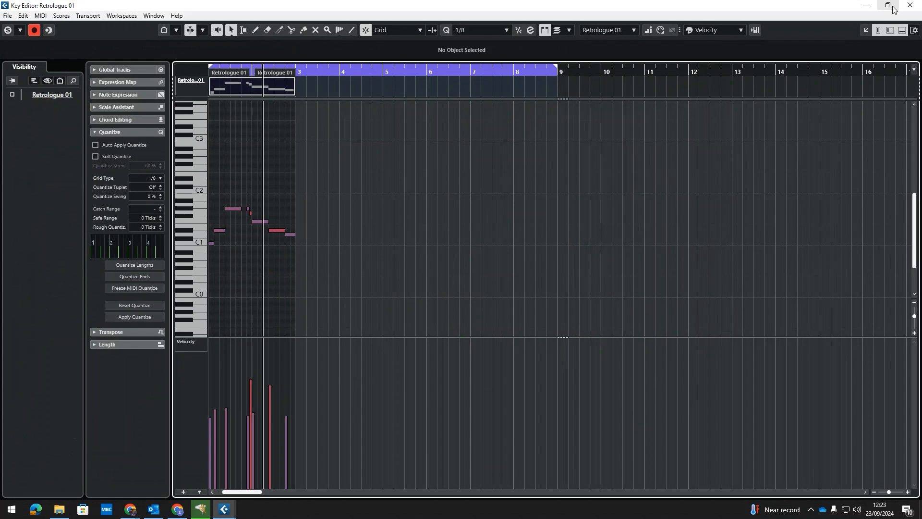
Close the Key Editor and duplicate the Retrologue part with its automation three times to fill bars 1 to 9
{"action": "left_click", "coordinate": [911, 6]}
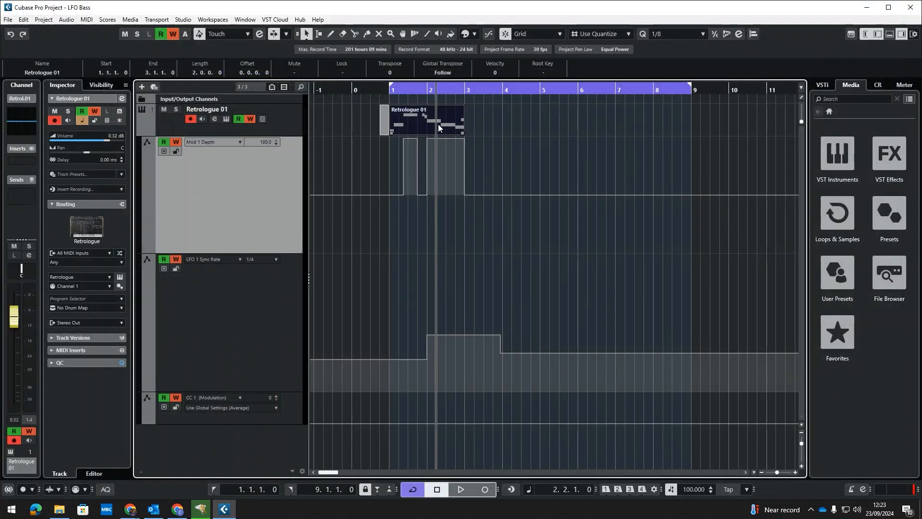
{"action": "key", "text": "ctrl+d"}
{"action": "key", "text": "ctrl+d"}
{"action": "key", "text": "ctrl+d"}
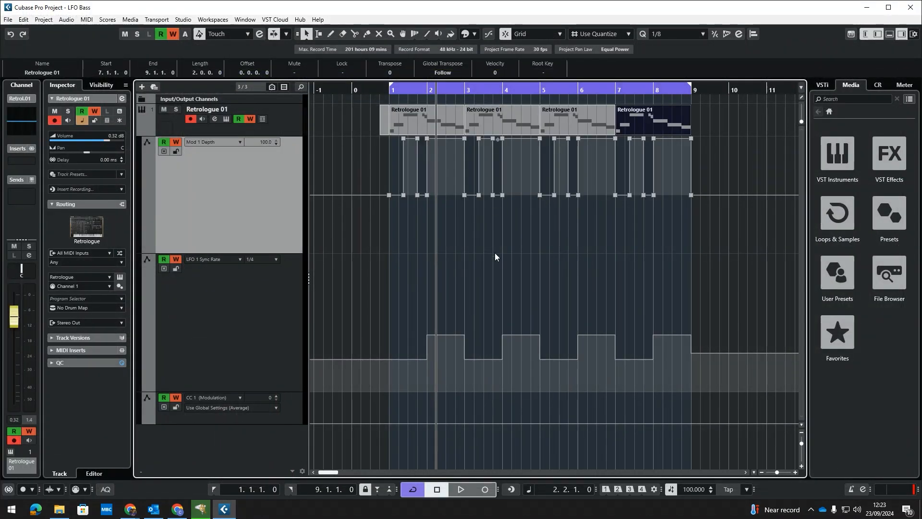
{"action": "left_click", "coordinate": [496, 256]}
Play back the duplicated bass pattern from bar 1
{"action": "left_click_drag", "start_coordinate": [393, 89], "coordinate": [388, 99]}
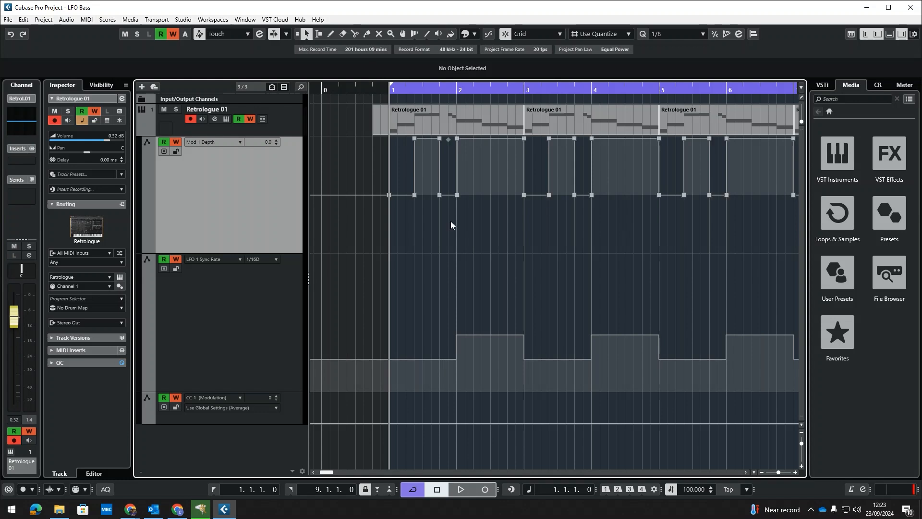
{"action": "key", "text": "space"}
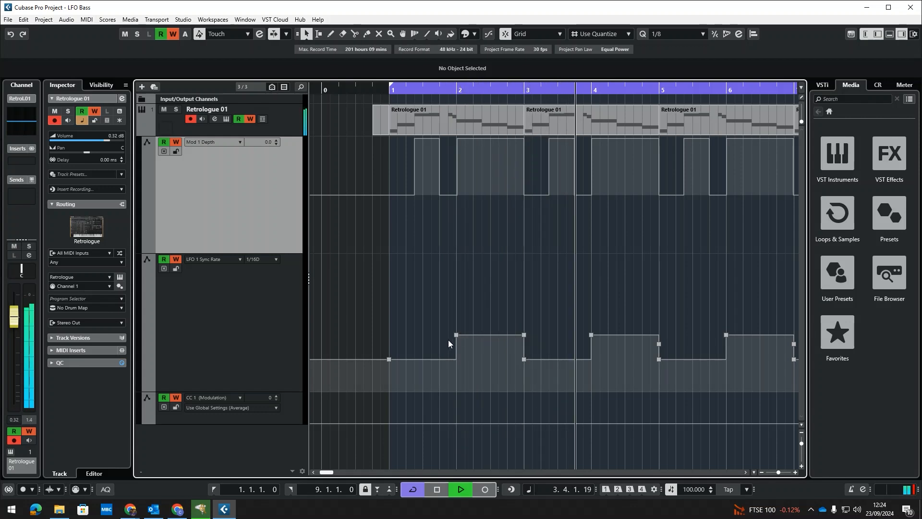
{"action": "key", "text": "space"}
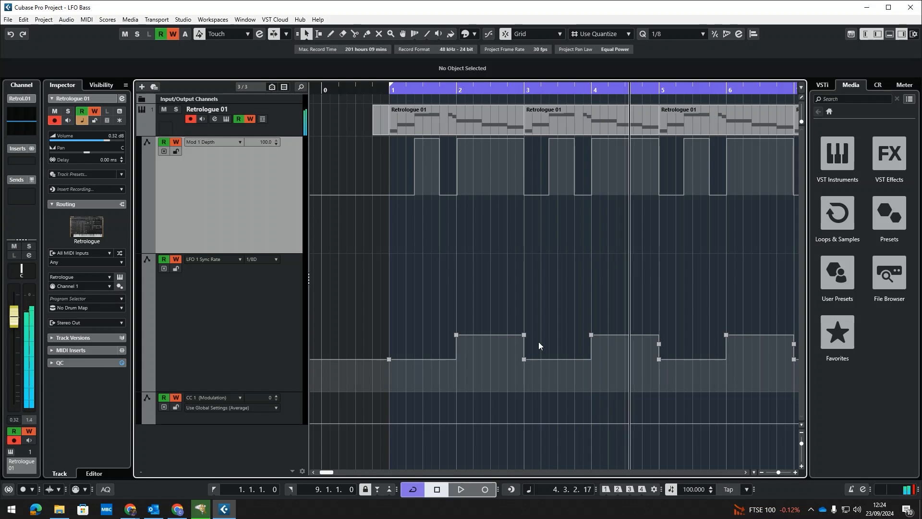
Delete the LFO 1 Sync Rate automation points after the first one
{"action": "left_click_drag", "start_coordinate": [437, 91], "coordinate": [416, 60]}
{"action": "left_click_drag", "start_coordinate": [709, 316], "coordinate": [416, 385]}
{"action": "key", "text": "Delete"}
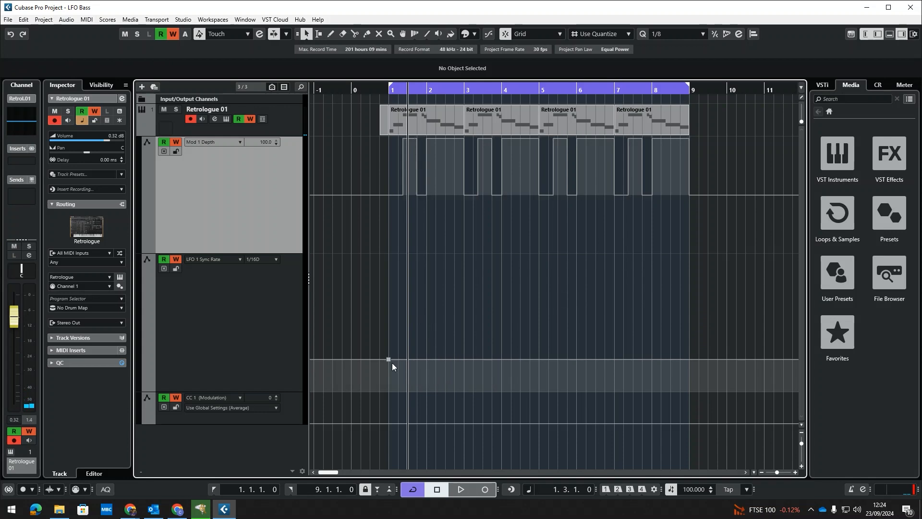
Raise the first LFO 1 Sync Rate automation point to 1/2
{"action": "left_click_drag", "start_coordinate": [398, 90], "coordinate": [402, 158]}
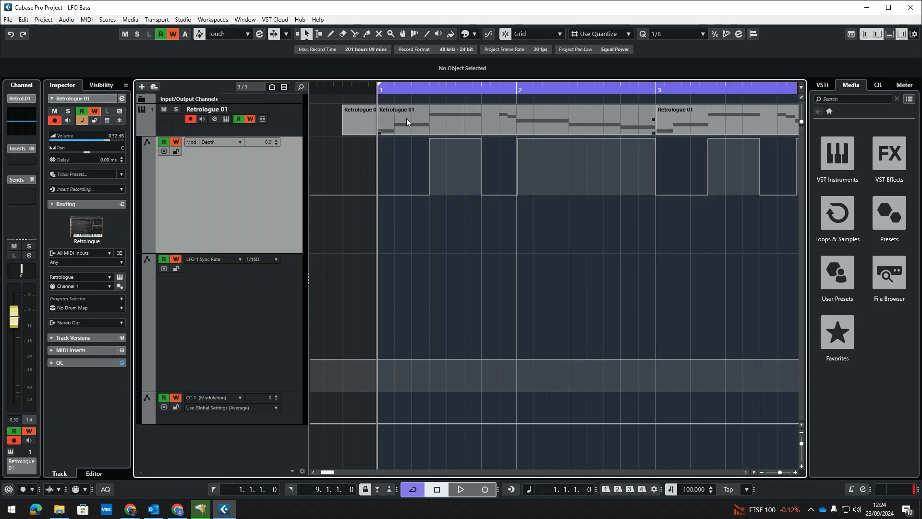
{"action": "left_click", "coordinate": [430, 89]}
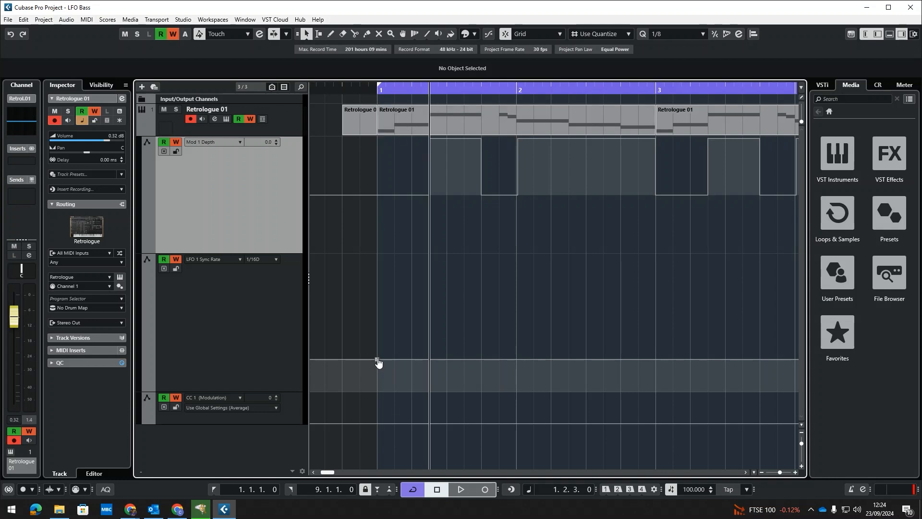
{"action": "mouse_move", "coordinate": [378, 363]}
{"action": "left_mouse_down"}
{"action": "mouse_move", "coordinate": [378, 381]}
{"action": "mouse_move", "coordinate": [378, 318]}
{"action": "left_mouse_up"}
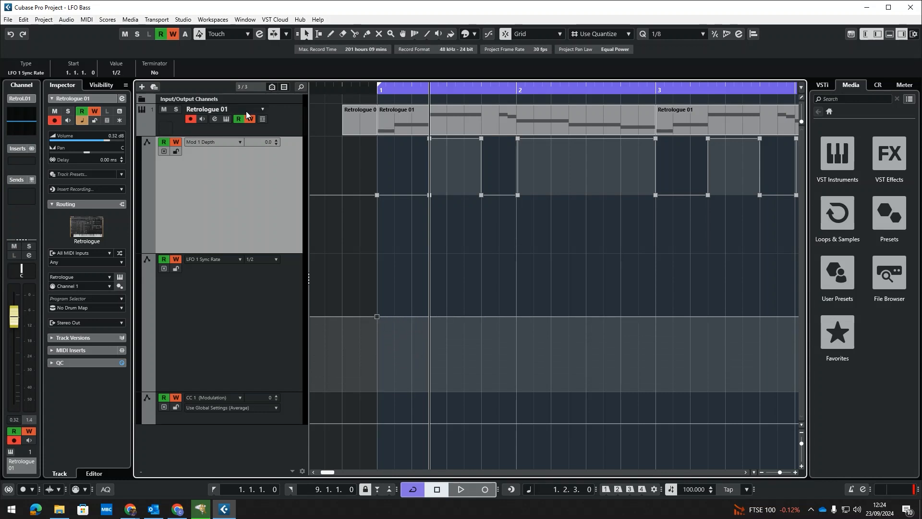
With the Retrologue panel open, add Sync Rate points dropping to 1/16 at bar 2 and stepping back to 1/2 at beat 2.4
{"action": "left_click", "coordinate": [228, 120]}
{"action": "left_click_drag", "start_coordinate": [570, 81], "coordinate": [22, 106]}
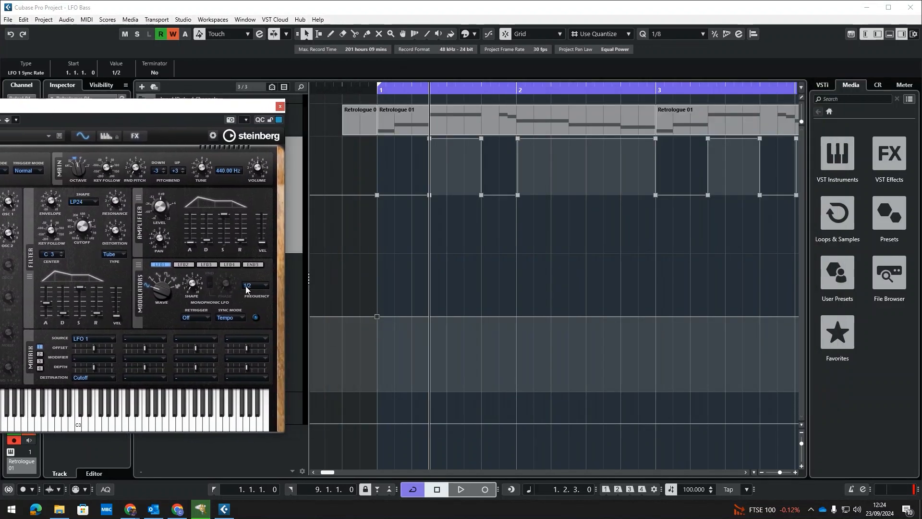
{"action": "left_click", "coordinate": [517, 316]}
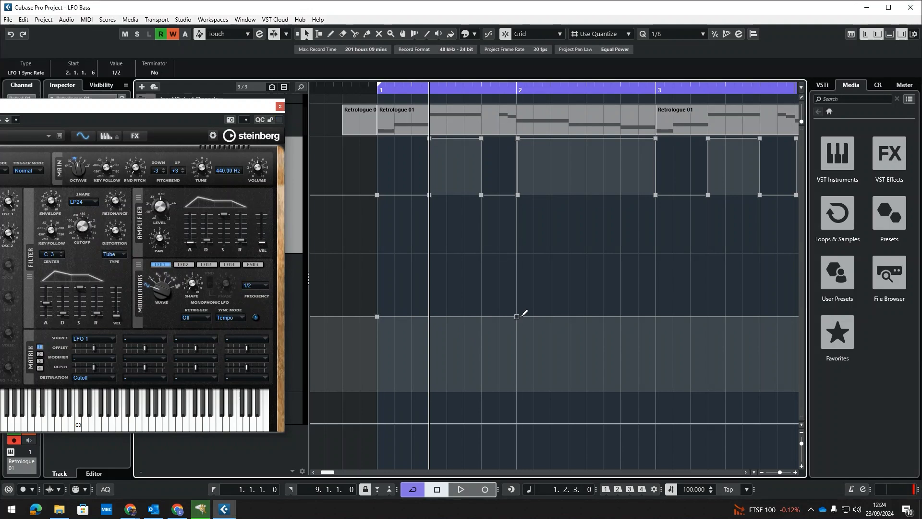
{"action": "left_click_drag", "start_coordinate": [526, 317], "coordinate": [523, 369]}
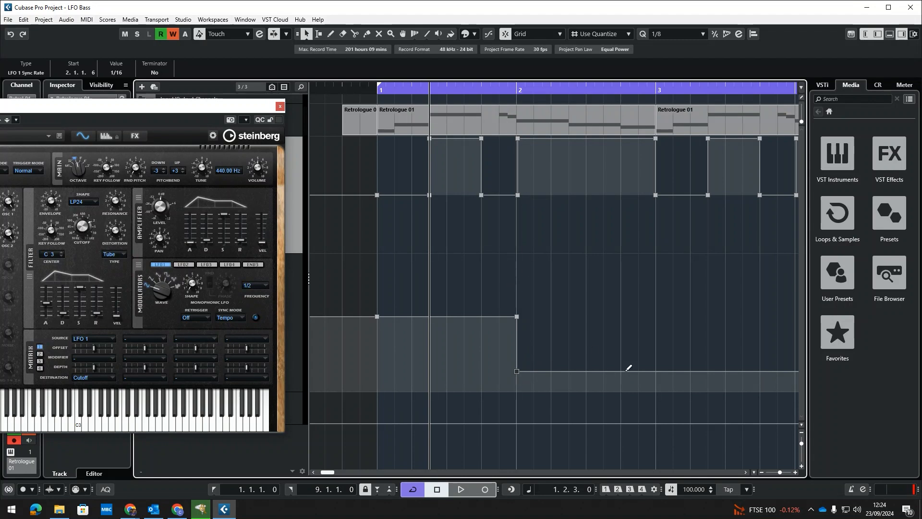
{"action": "left_click_drag", "start_coordinate": [587, 370], "coordinate": [620, 315]}
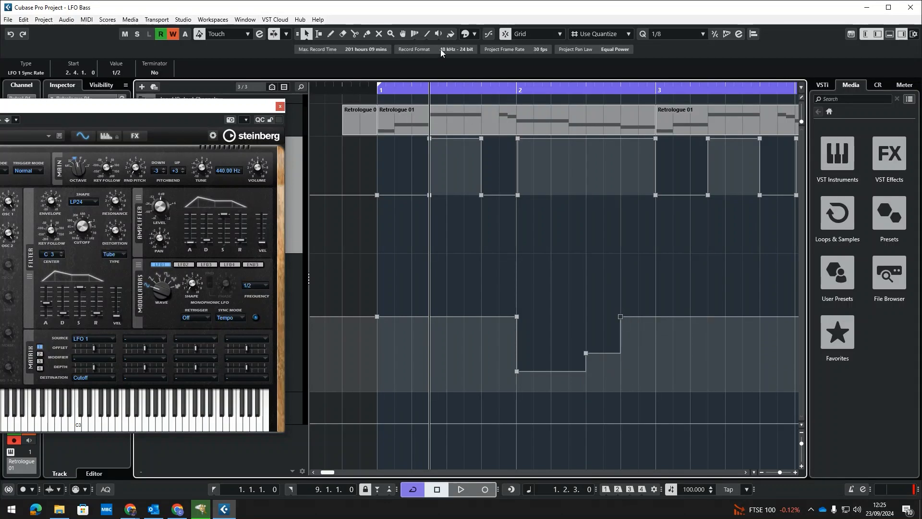
Play back the pattern from bar 1
{"action": "left_click_drag", "start_coordinate": [384, 90], "coordinate": [376, 91]}
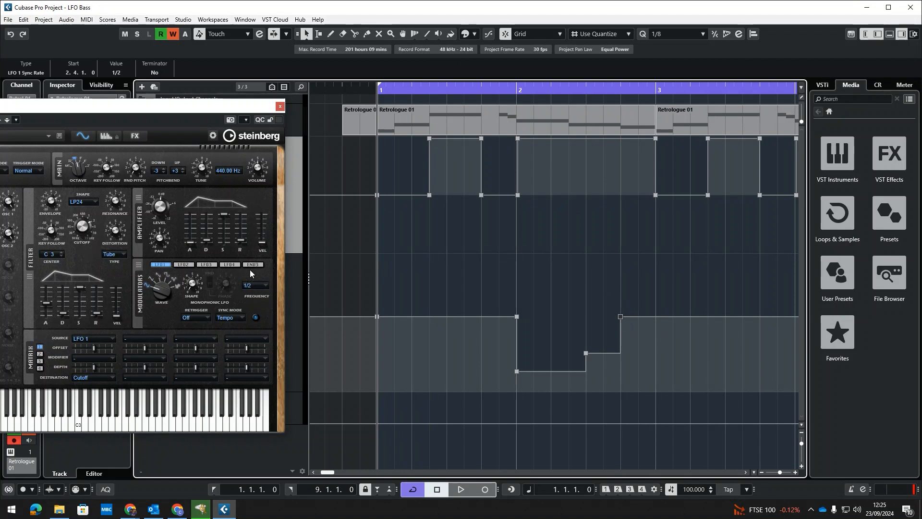
{"action": "key", "text": "space"}
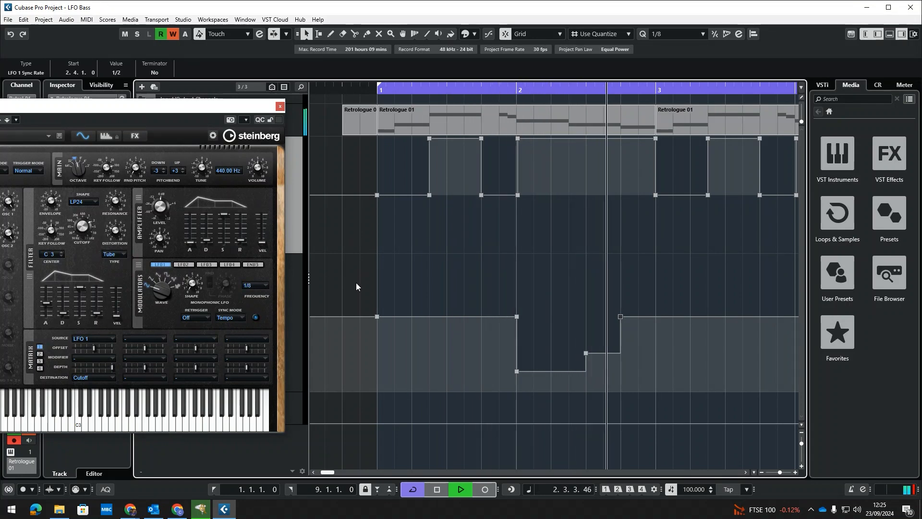
{"action": "key", "text": "space"}
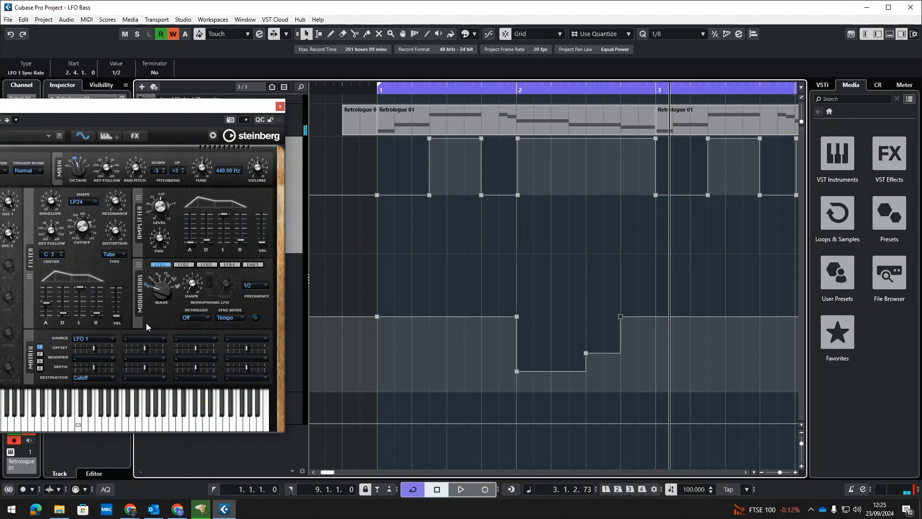
Delete the Mod 1 Depth point at beat 1.4 so the first pulse ramps up, and play it back
{"action": "left_click", "coordinate": [430, 140]}
{"action": "key", "text": "Delete"}
{"action": "left_click", "coordinate": [387, 90]}
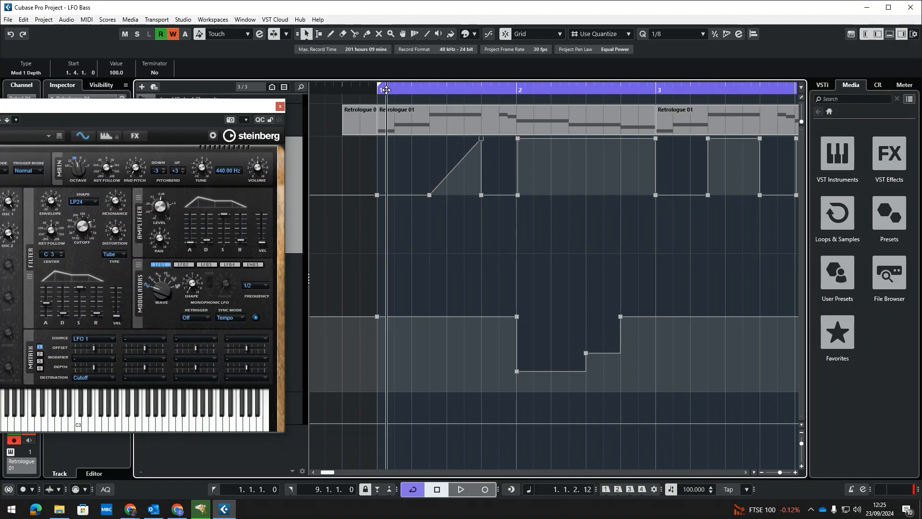
{"action": "key", "text": "space"}
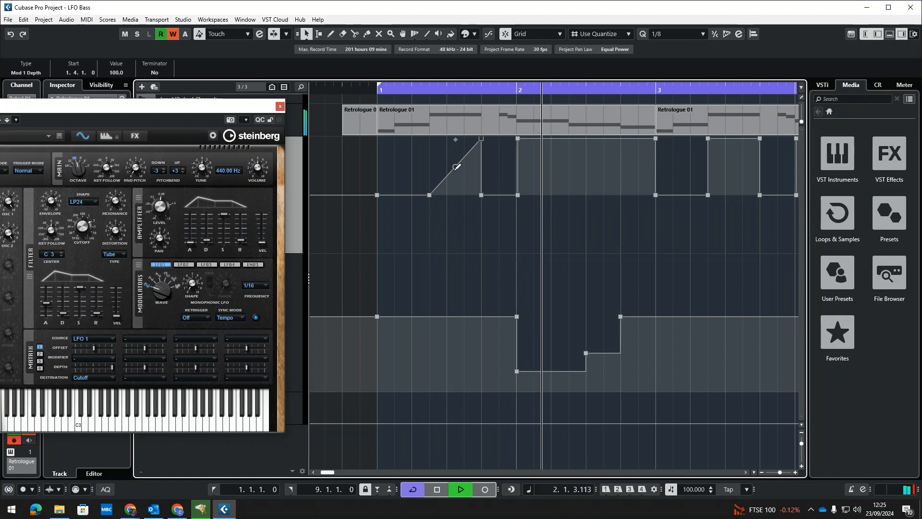
{"action": "key", "text": "space"}
Bend the first Mod 1 Depth ramp into a curve
{"action": "left_click_drag", "start_coordinate": [446, 174], "coordinate": [453, 153]}
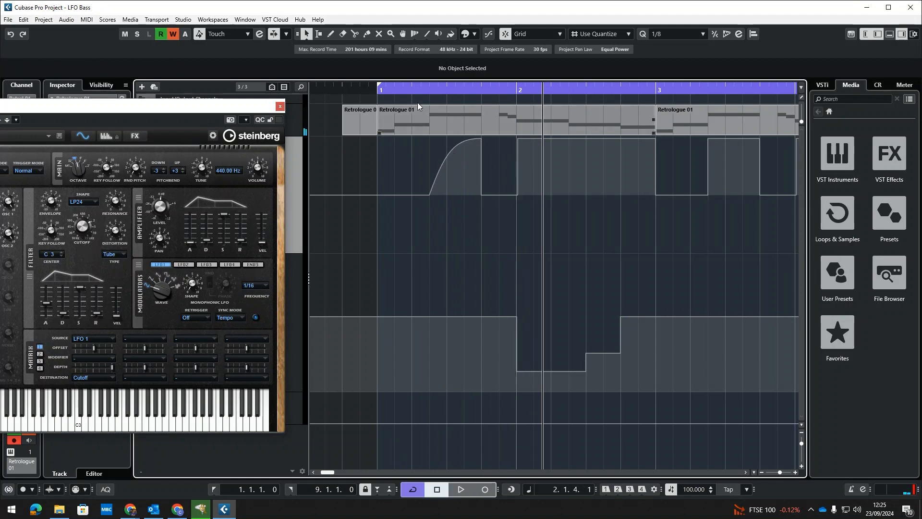
{"action": "left_click", "coordinate": [383, 91]}
{"action": "key", "text": "space"}
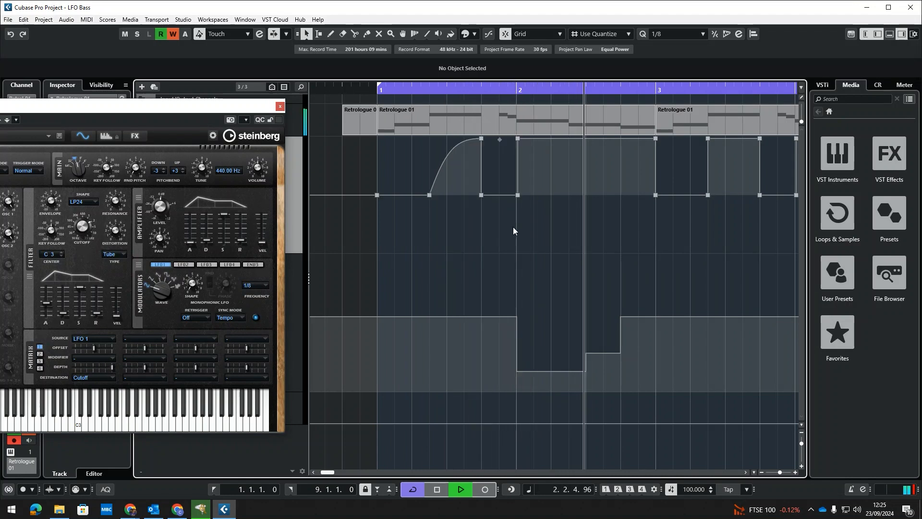
Set the Mod 1 Depth point at bar 2 to 0 and realign the high point beside it
{"action": "left_click_drag", "start_coordinate": [518, 196], "coordinate": [516, 198]}
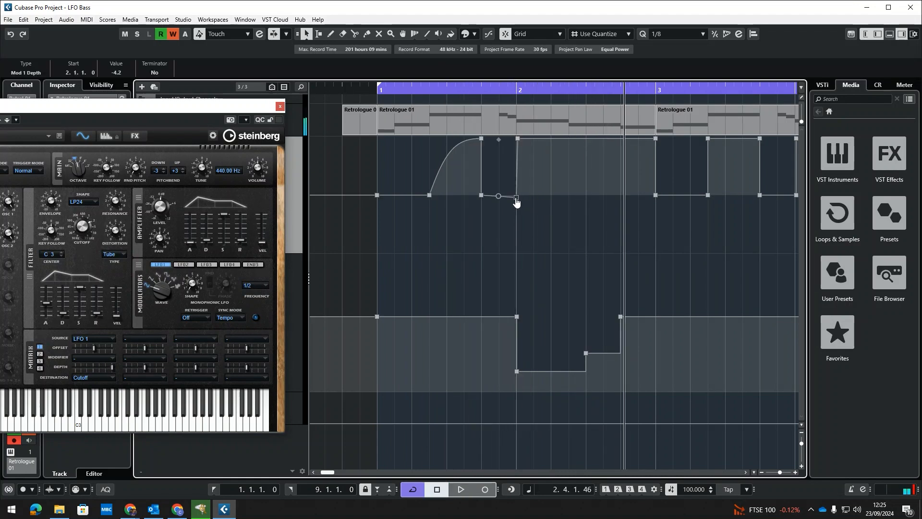
{"action": "left_click", "coordinate": [114, 73]}
{"action": "type", "text": "0"}
{"action": "key", "text": "Return"}
{"action": "left_click_drag", "start_coordinate": [518, 139], "coordinate": [516, 139]}
Pull the Mod 1 Depth segment between beat 2.4 and bar 3 down to -100
{"action": "left_click_drag", "start_coordinate": [500, 88], "coordinate": [378, 87]}
{"action": "key", "text": "space"}
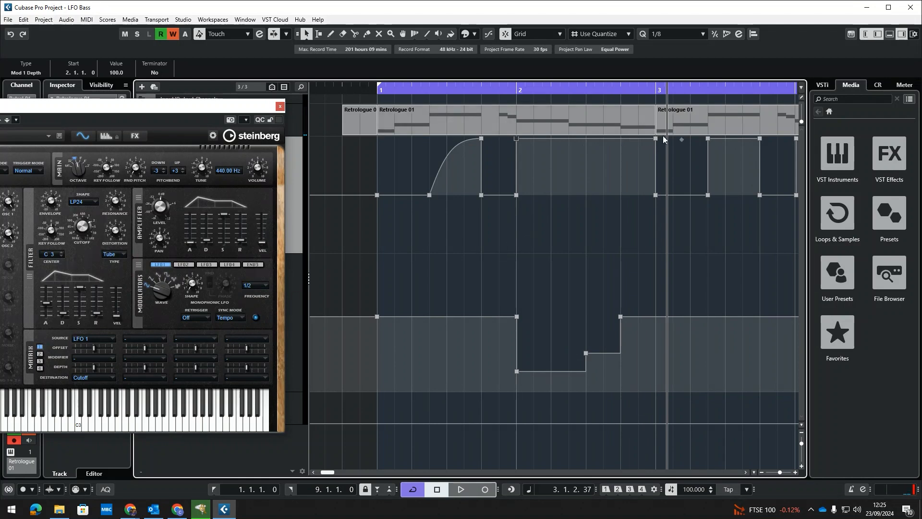
{"action": "left_click_drag", "start_coordinate": [620, 139], "coordinate": [620, 251]}
{"action": "left_click_drag", "start_coordinate": [655, 141], "coordinate": [653, 281]}
{"action": "left_click_drag", "start_coordinate": [504, 89], "coordinate": [361, 91]}
{"action": "key", "text": "space"}
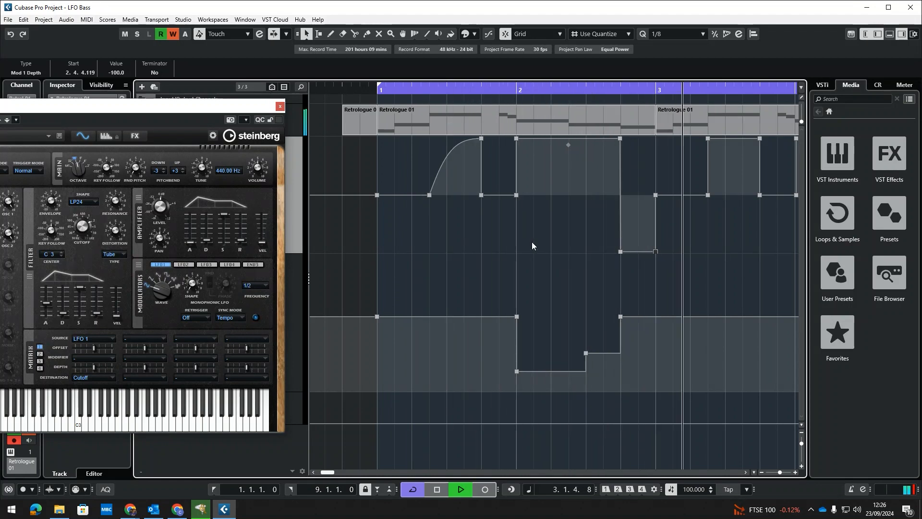
{"action": "key", "text": "space"}
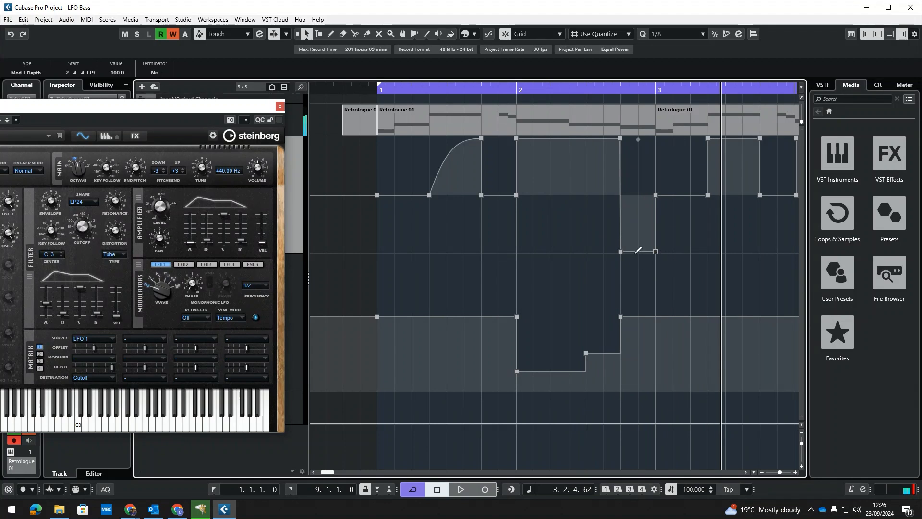
Reshape that dip into a slope falling from about -56 at beat 2.4 to -100 at bar 3
{"action": "left_click_drag", "start_coordinate": [620, 253], "coordinate": [647, 228]}
{"action": "left_click_drag", "start_coordinate": [639, 228], "coordinate": [640, 229]}
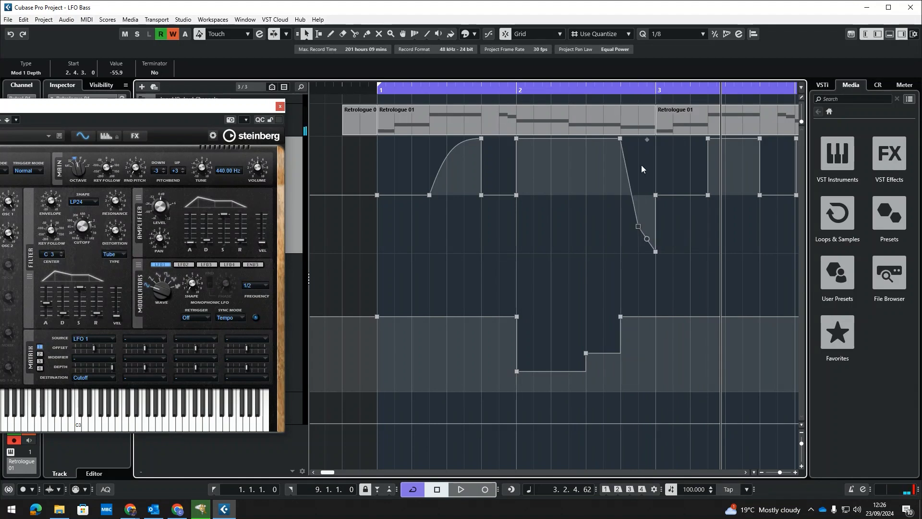
{"action": "left_click", "coordinate": [607, 89]}
{"action": "key", "text": "space"}
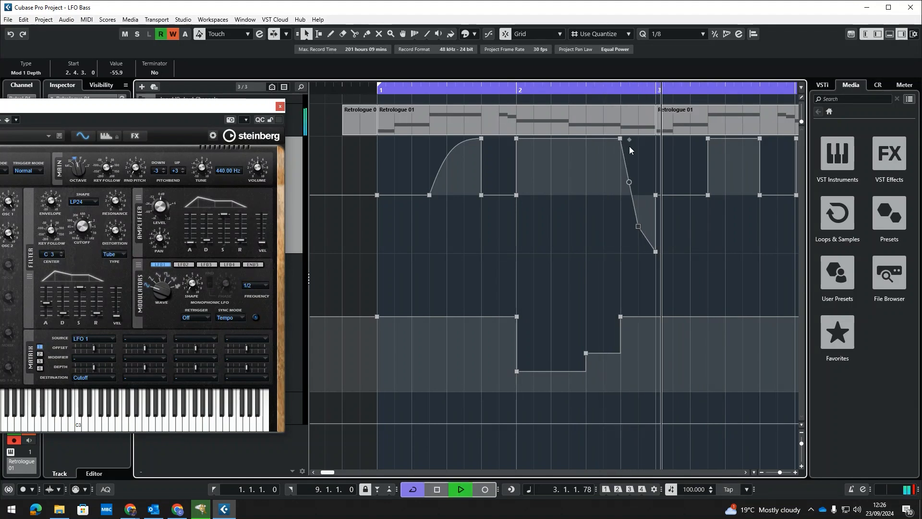
{"action": "key", "text": "space"}
{"action": "mouse_move", "coordinate": [639, 225]}
{"action": "left_mouse_down"}
{"action": "mouse_move", "coordinate": [643, 238]}
{"action": "mouse_move", "coordinate": [628, 252]}
{"action": "mouse_move", "coordinate": [629, 231]}
{"action": "left_mouse_up"}
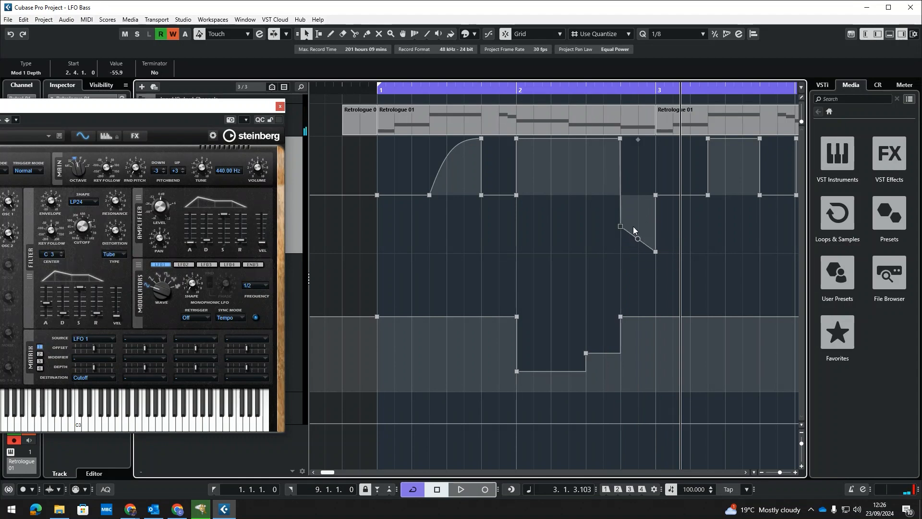
Lower the LFO 1 Sync Rate point at beat 2.4 to 1/32
{"action": "mouse_move", "coordinate": [621, 318]}
{"action": "left_click_drag", "start_coordinate": [621, 319], "coordinate": [618, 385]}
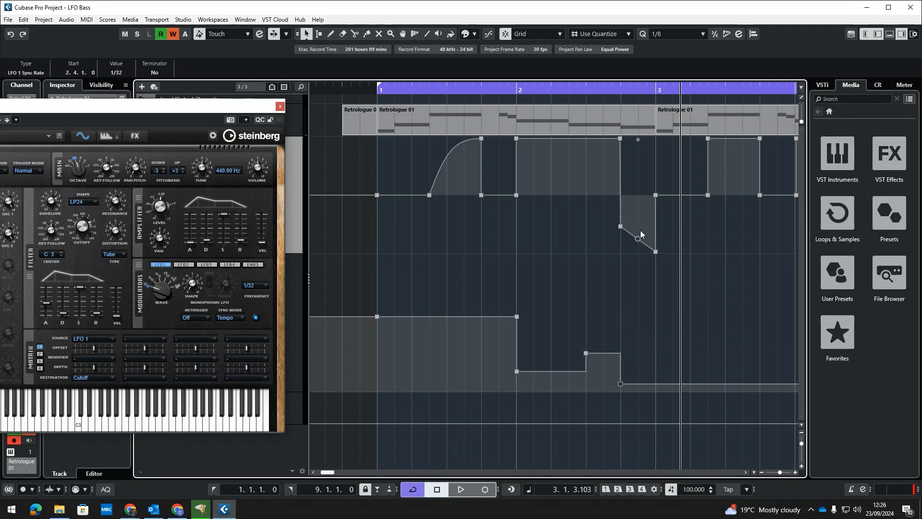
{"action": "key", "text": "Delete"}
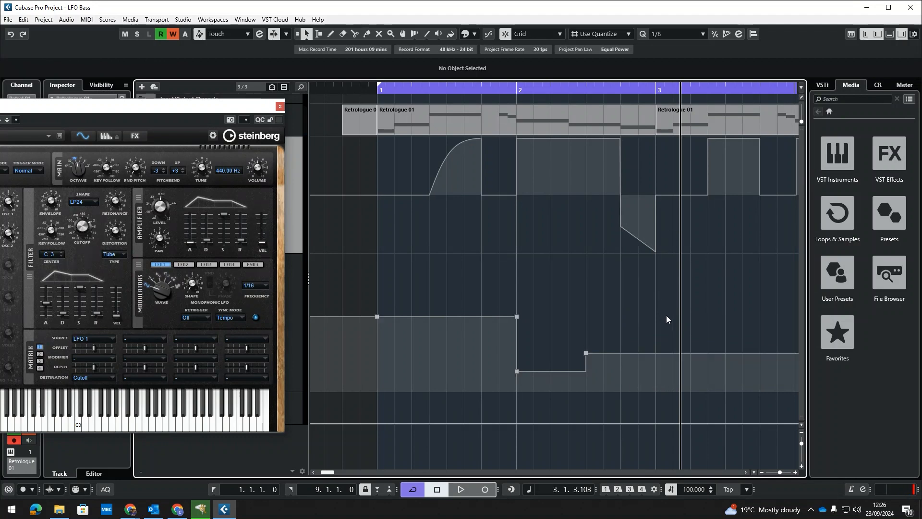
{"action": "key", "text": "ctrl+z"}
Raise the sloped Mod 1 Depth point before bar 3 back to 100
{"action": "left_click_drag", "start_coordinate": [627, 234], "coordinate": [655, 139]}
{"action": "left_click_drag", "start_coordinate": [503, 90], "coordinate": [360, 90]}
{"action": "key", "text": "space"}
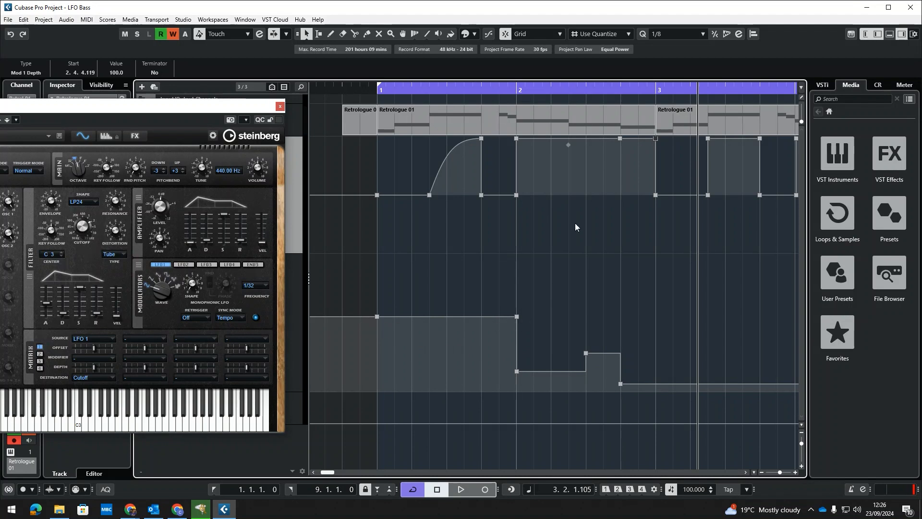
Delete the Retrologue parts and all automation after bar 3
{"action": "left_click_drag", "start_coordinate": [602, 89], "coordinate": [589, 78]}
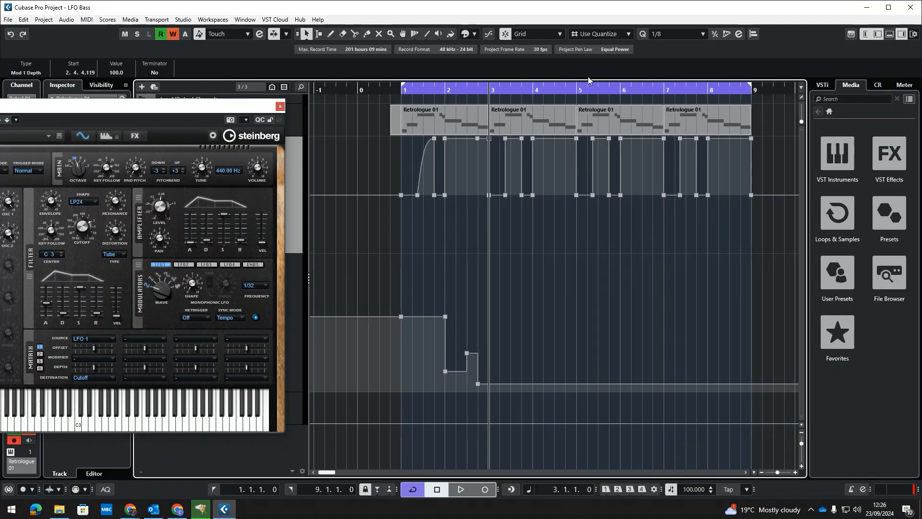
{"action": "left_click_drag", "start_coordinate": [762, 115], "coordinate": [509, 129]}
{"action": "key", "text": "Delete"}
{"action": "left_click_drag", "start_coordinate": [763, 135], "coordinate": [503, 214]}
{"action": "key", "text": "Delete"}
Duplicate the remaining Retrologue part with its automation three times up to bar 9
{"action": "left_click", "coordinate": [464, 124]}
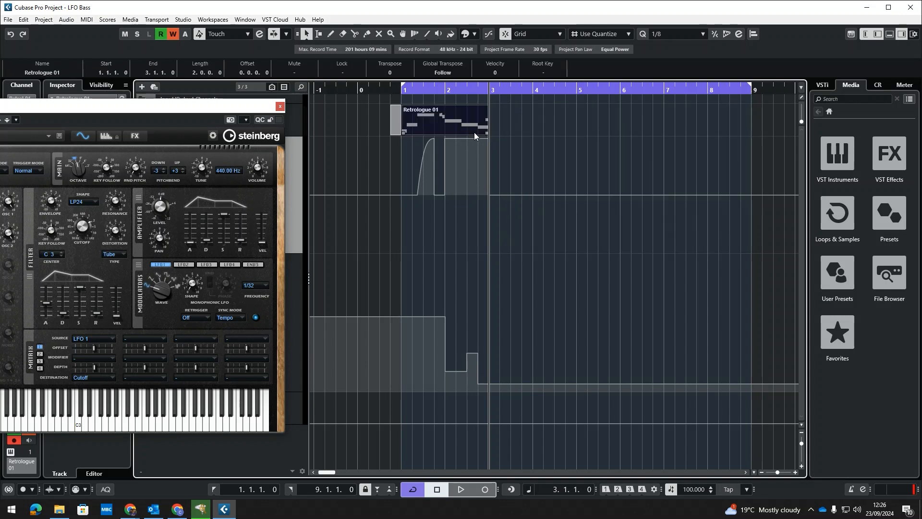
{"action": "key", "text": "ctrl+d"}
{"action": "key", "text": "ctrl+d"}
{"action": "key", "text": "ctrl+d"}
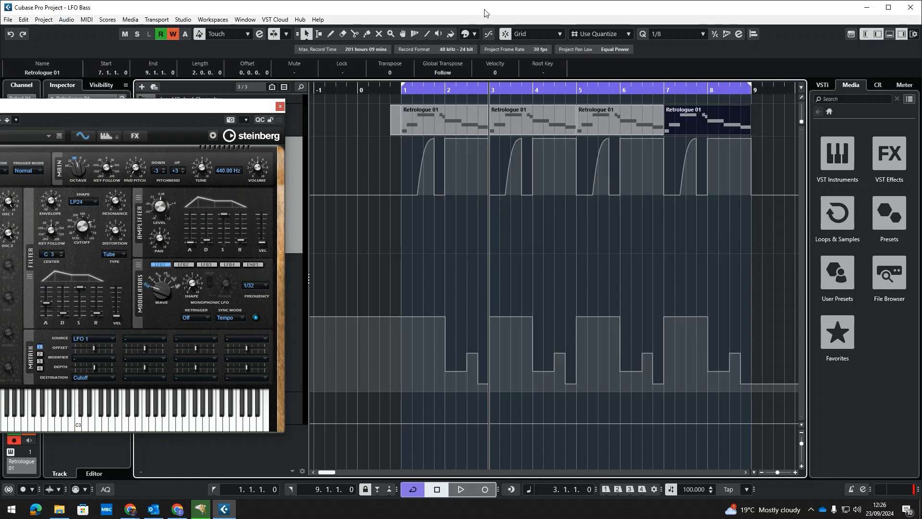
Play back the finished bass pattern from bar 1
{"action": "left_click", "coordinate": [403, 91]}
{"action": "key", "text": "space"}
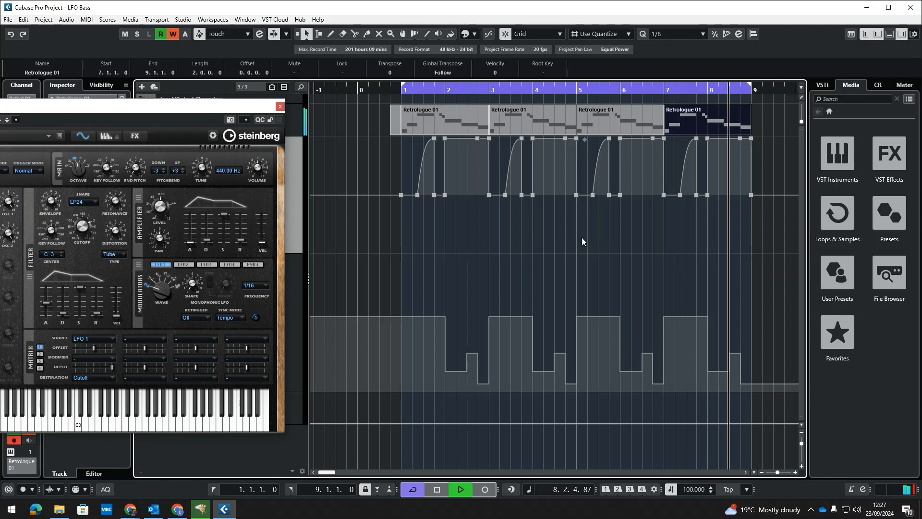
{"action": "key", "text": "space"}
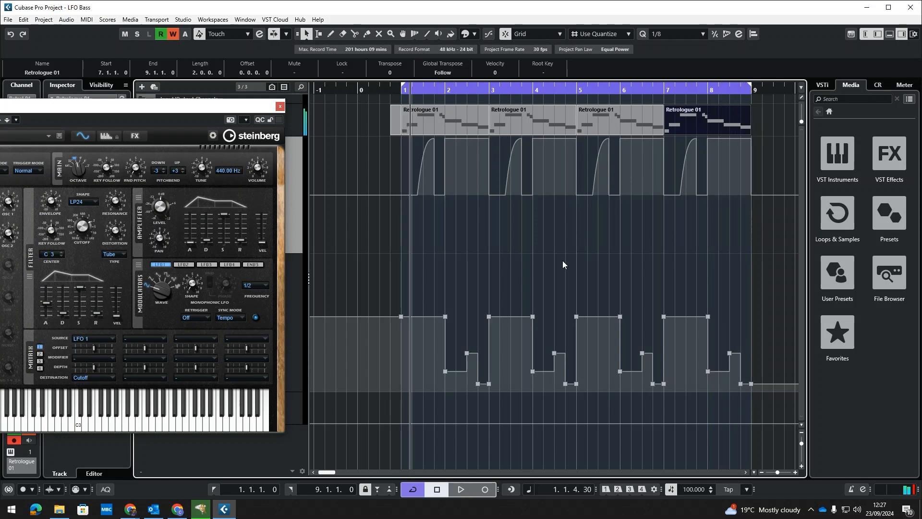
Play back the pattern once more from bar 1 and stop it
{"action": "left_click", "coordinate": [493, 258]}
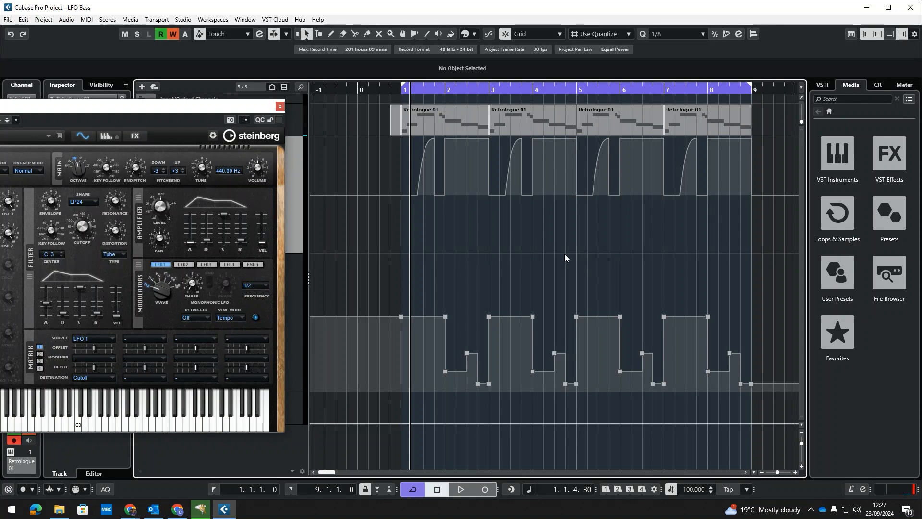
{"action": "left_click_drag", "start_coordinate": [118, 109], "coordinate": [136, 102]}
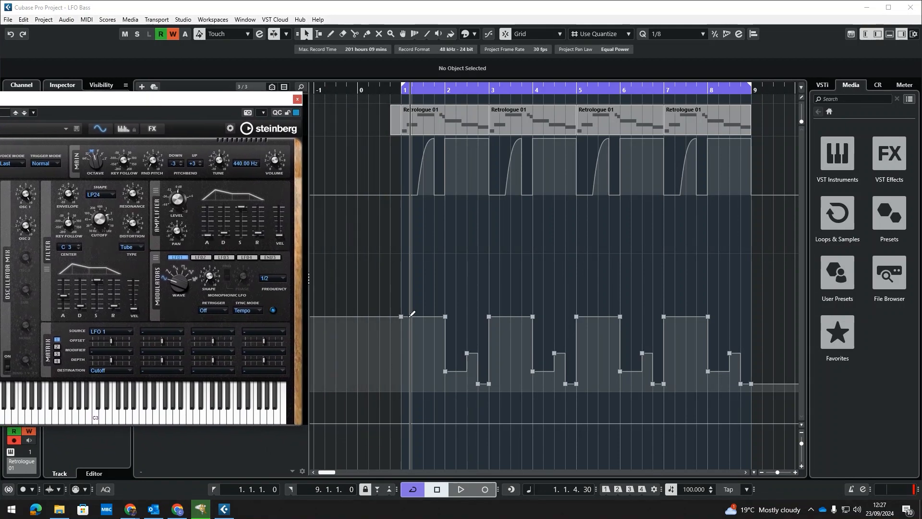
{"action": "left_click", "coordinate": [404, 86]}
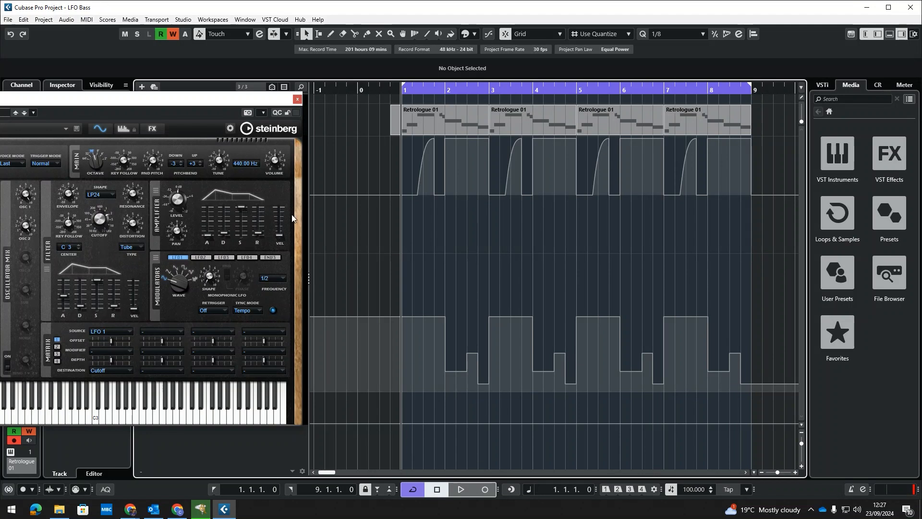
{"action": "key", "text": "space"}
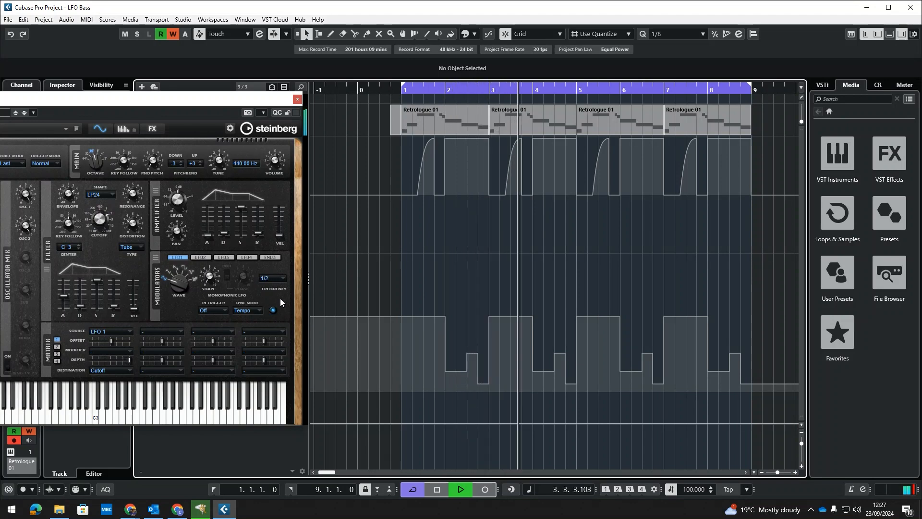
{"action": "key", "text": "space"}
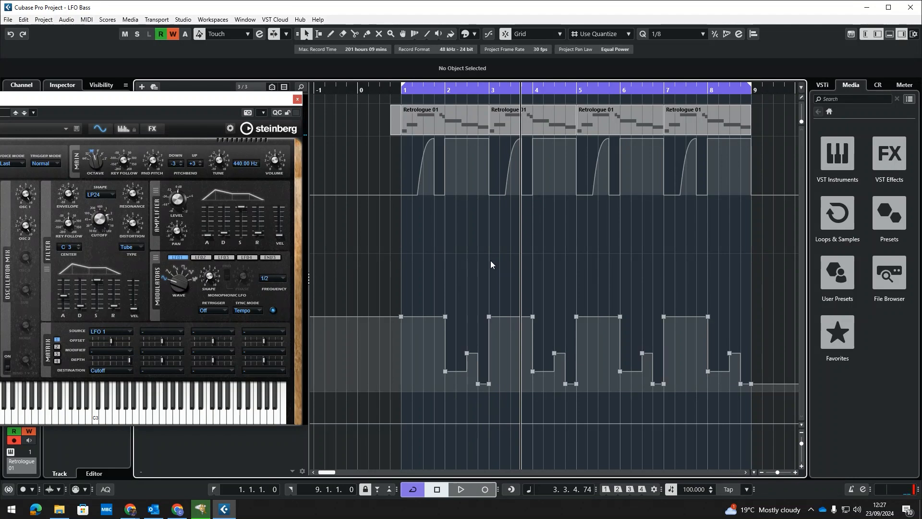
Close the instrument window, delete all Mod 1 Depth automation points and turn off that lane's write mode
{"action": "left_click_drag", "start_coordinate": [261, 102], "coordinate": [545, 144]}
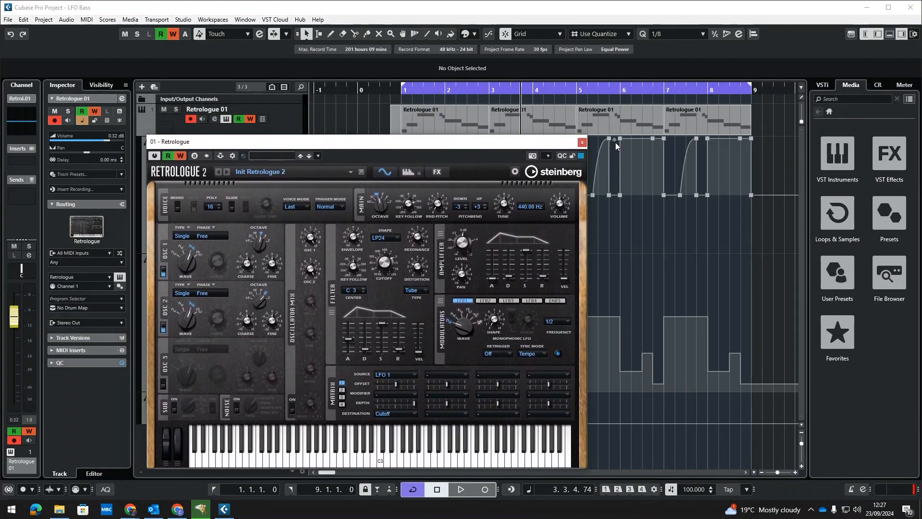
{"action": "left_click", "coordinate": [582, 142]}
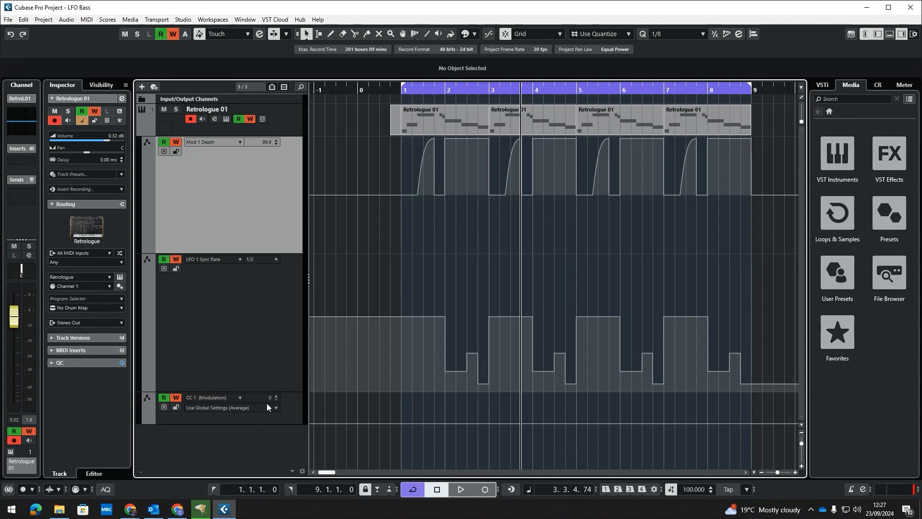
{"action": "left_click_drag", "start_coordinate": [282, 391], "coordinate": [295, 231]}
{"action": "left_click_drag", "start_coordinate": [676, 161], "coordinate": [386, 137]}
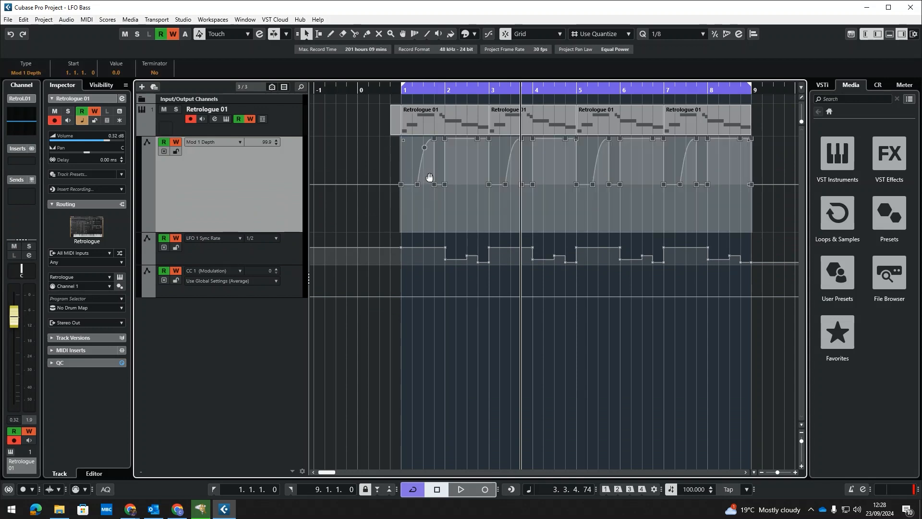
{"action": "key", "text": "Delete"}
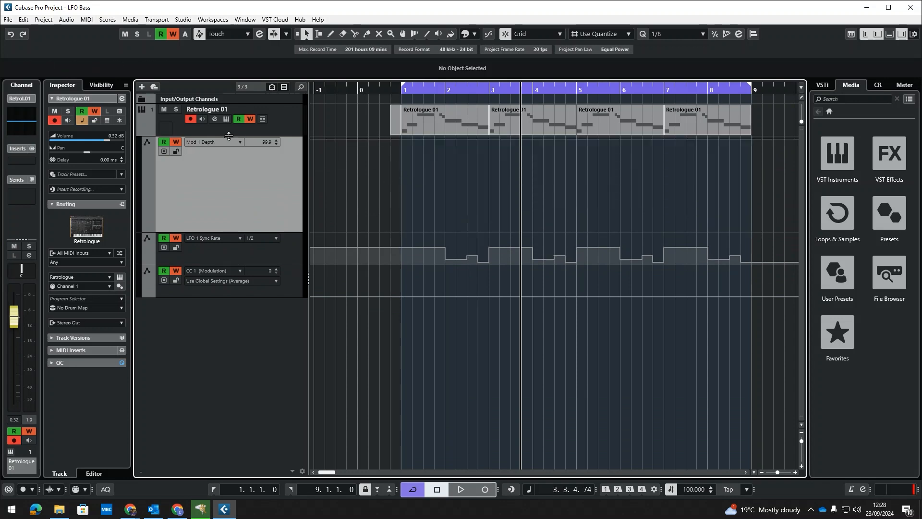
{"action": "left_click", "coordinate": [176, 143]}
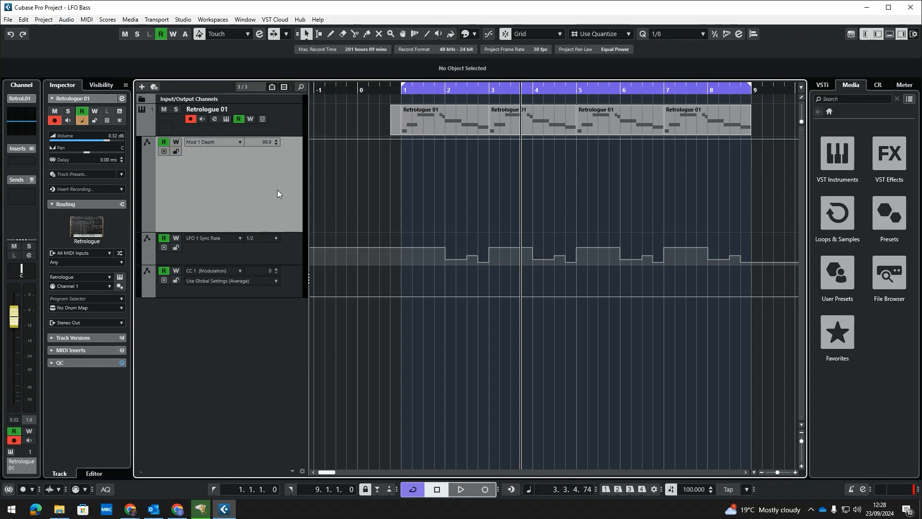
Open Retrologue and set the first matrix slot's modifier to Mod Wheel
{"action": "left_click", "coordinate": [226, 119]}
{"action": "left_click_drag", "start_coordinate": [450, 144], "coordinate": [367, 147]}
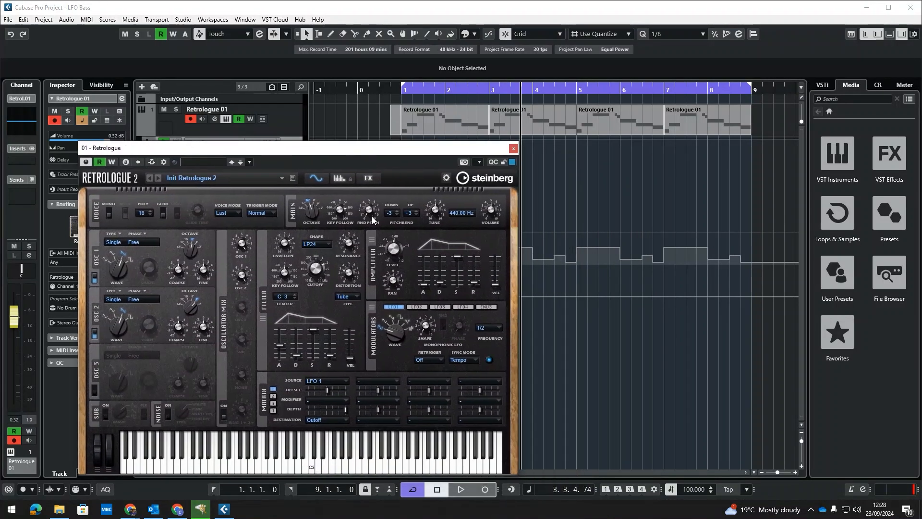
{"action": "left_click", "coordinate": [344, 400]}
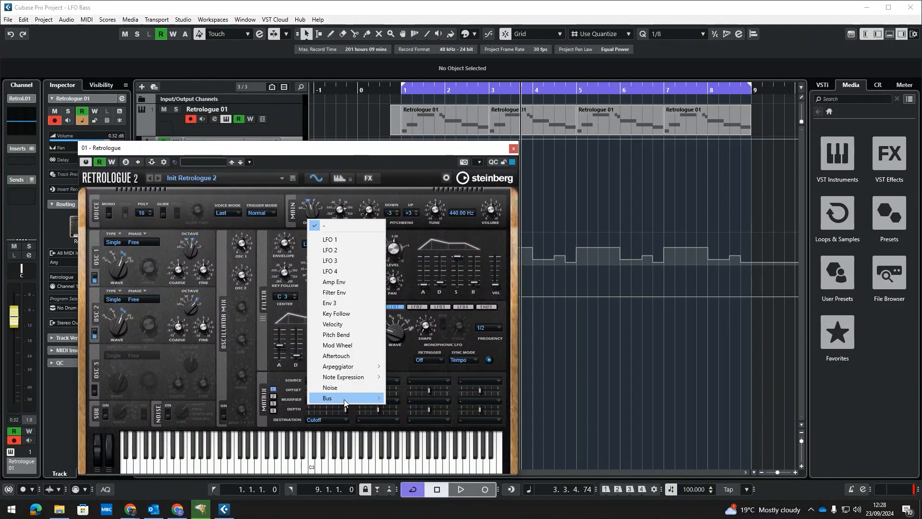
{"action": "left_click", "coordinate": [342, 346]}
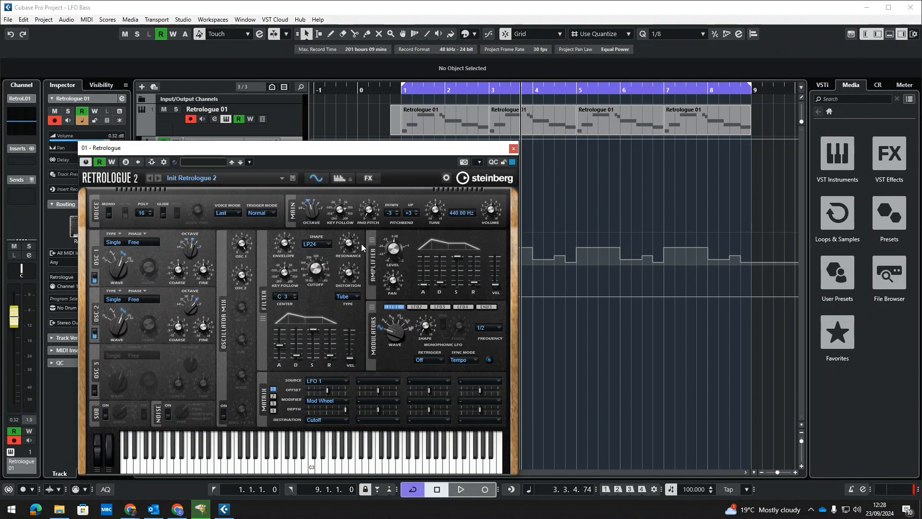
{"action": "left_click_drag", "start_coordinate": [361, 150], "coordinate": [356, 130]}
{"action": "mouse_move", "coordinate": [342, 391]}
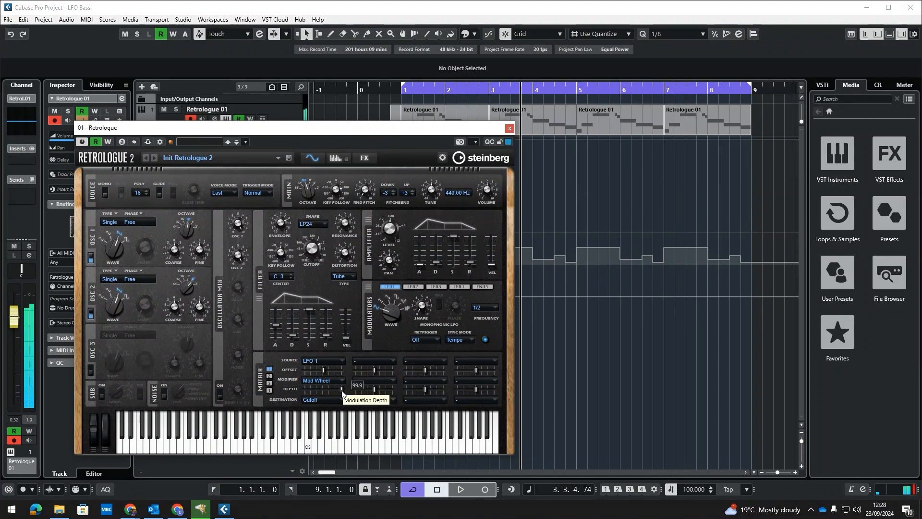
Play back the pattern while moving the mod wheel to hear its effect
{"action": "left_click", "coordinate": [566, 90]}
{"action": "left_click_drag", "start_coordinate": [566, 90], "coordinate": [572, 91]}
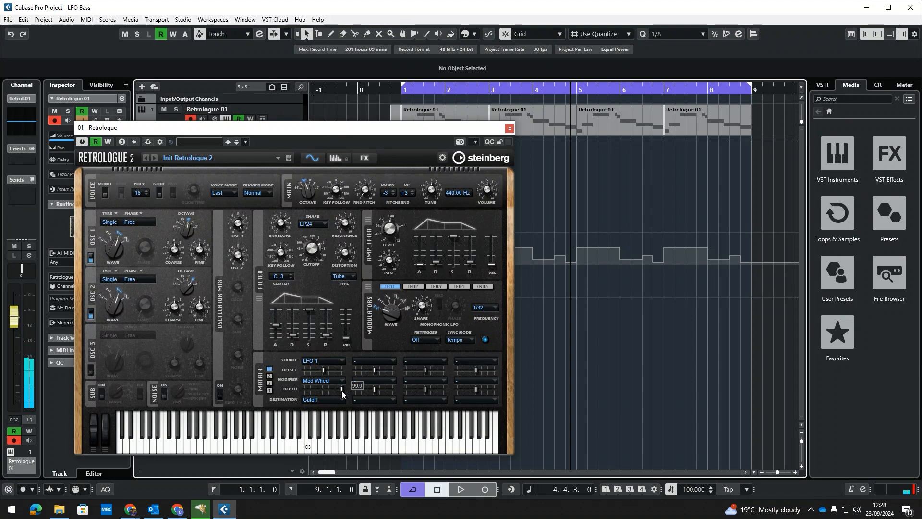
{"action": "mouse_move", "coordinate": [341, 392]}
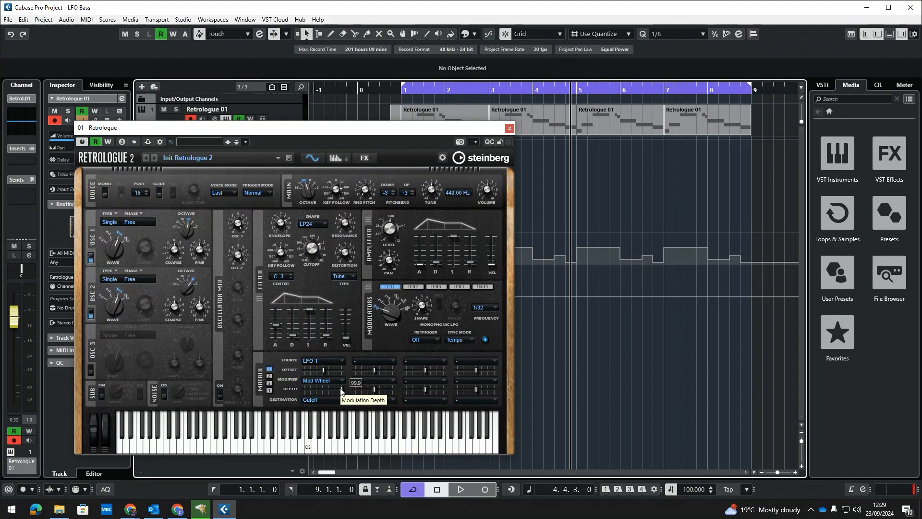
Rewind and record mod wheel movements onto the Retrologue track during playback
{"action": "key", "text": "KP_Subtract"}
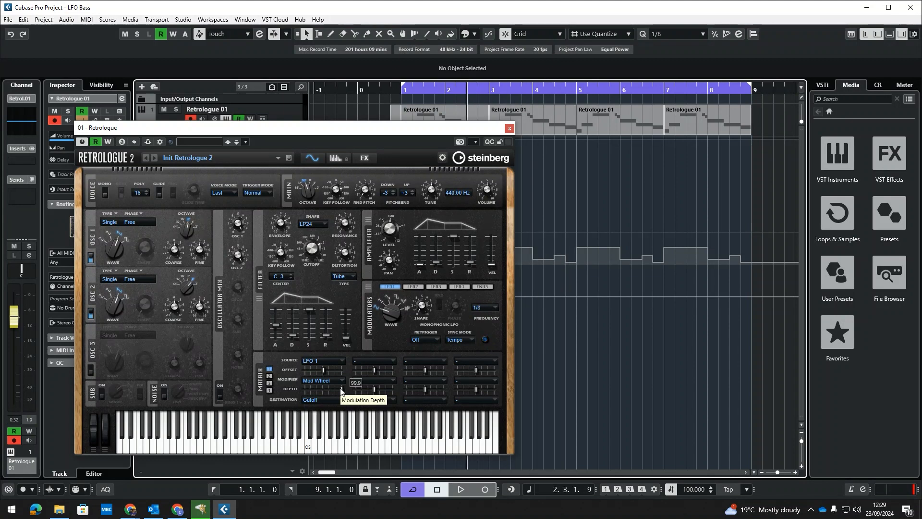
{"action": "key", "text": "space"}
{"action": "key", "text": "space"}
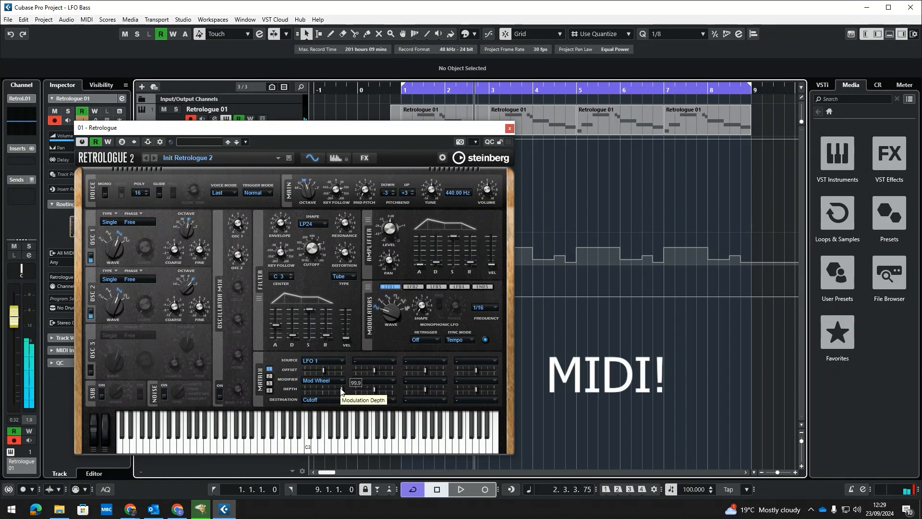
{"action": "key", "text": "space"}
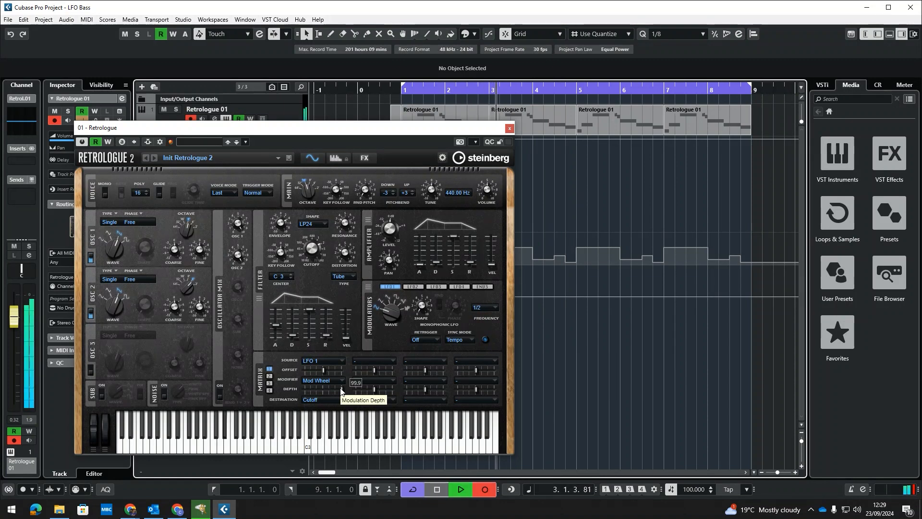
{"action": "key", "text": "KP_Multiply"}
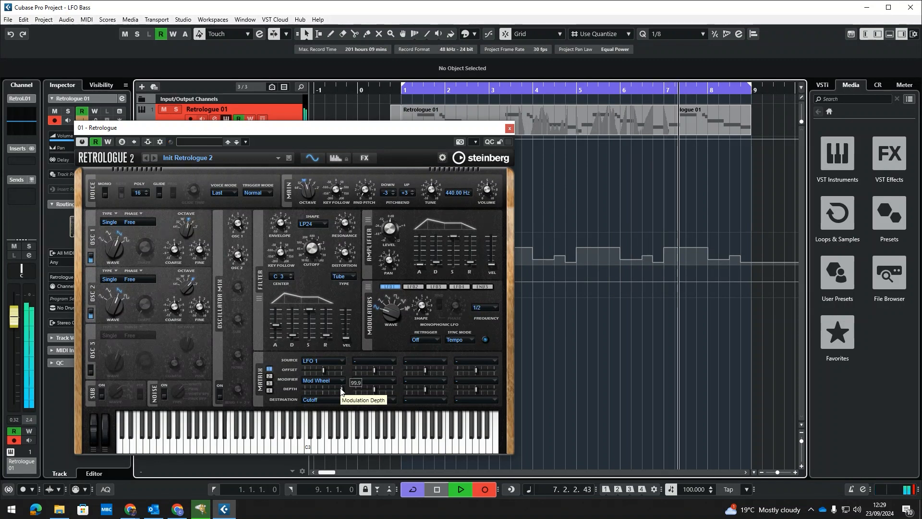
{"action": "key", "text": "space"}
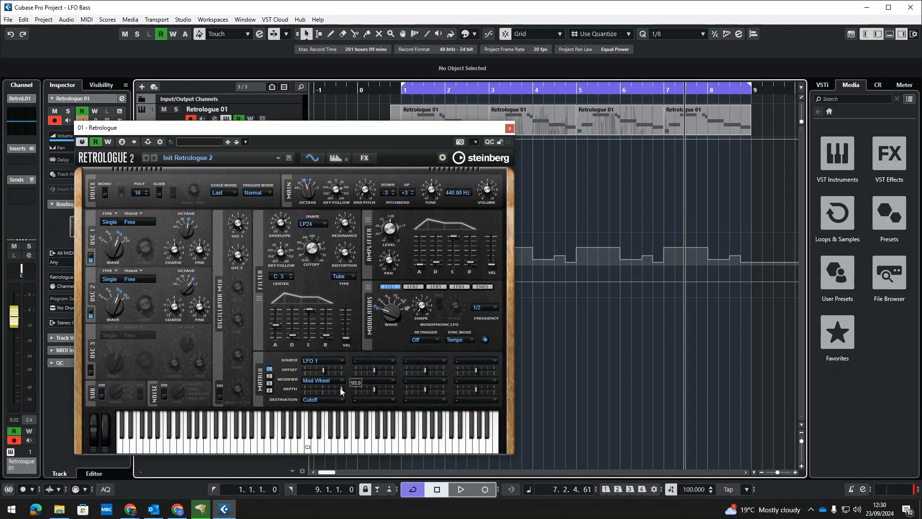
{"action": "mouse_move", "coordinate": [363, 123]}
{"action": "left_mouse_down"}
{"action": "mouse_move", "coordinate": [432, 129]}
{"action": "mouse_move", "coordinate": [573, 162]}
{"action": "mouse_move", "coordinate": [571, 351]}
{"action": "mouse_move", "coordinate": [585, 397]}
{"action": "mouse_move", "coordinate": [570, 140]}
{"action": "mouse_move", "coordinate": [374, 125]}
{"action": "left_mouse_up"}
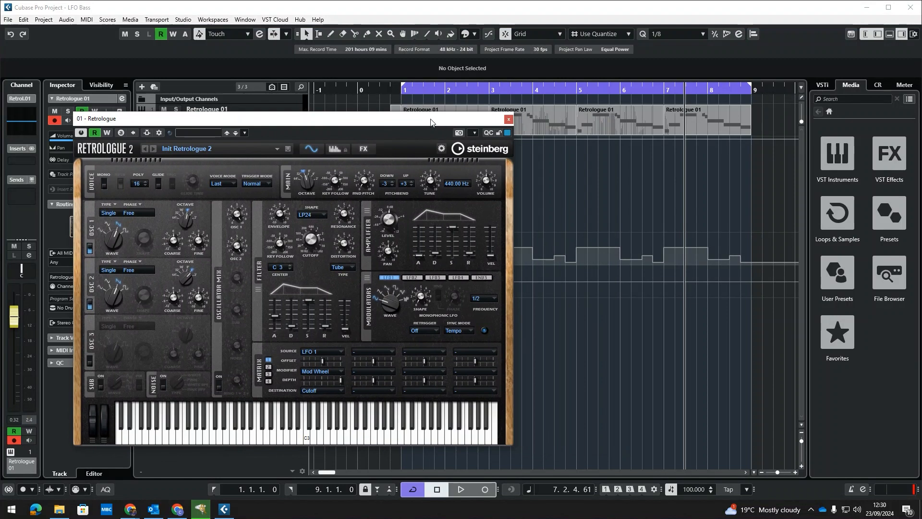
{"action": "left_click_drag", "start_coordinate": [434, 123], "coordinate": [595, 130]}
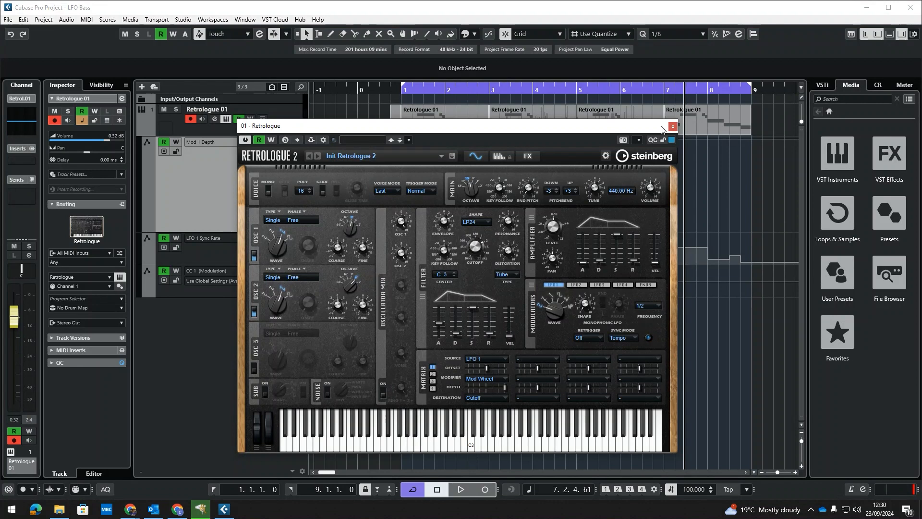
{"action": "left_click_drag", "start_coordinate": [477, 127], "coordinate": [479, 111]}
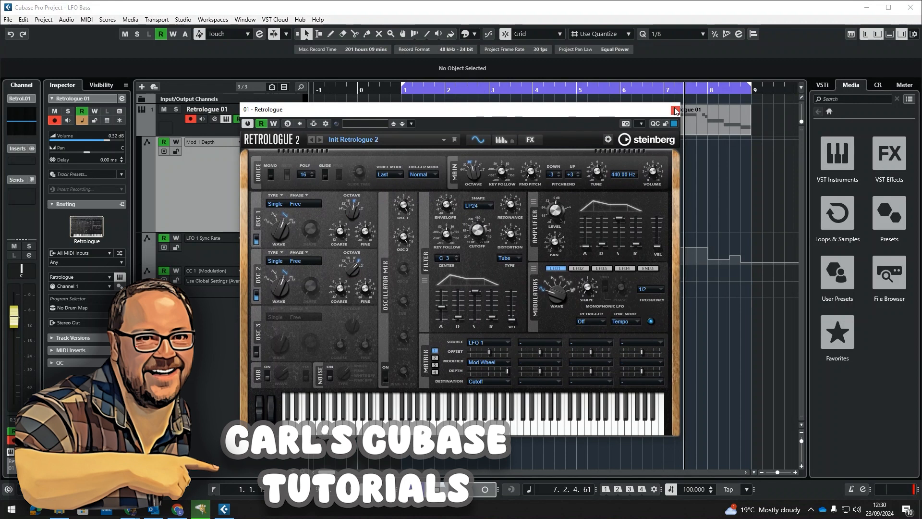